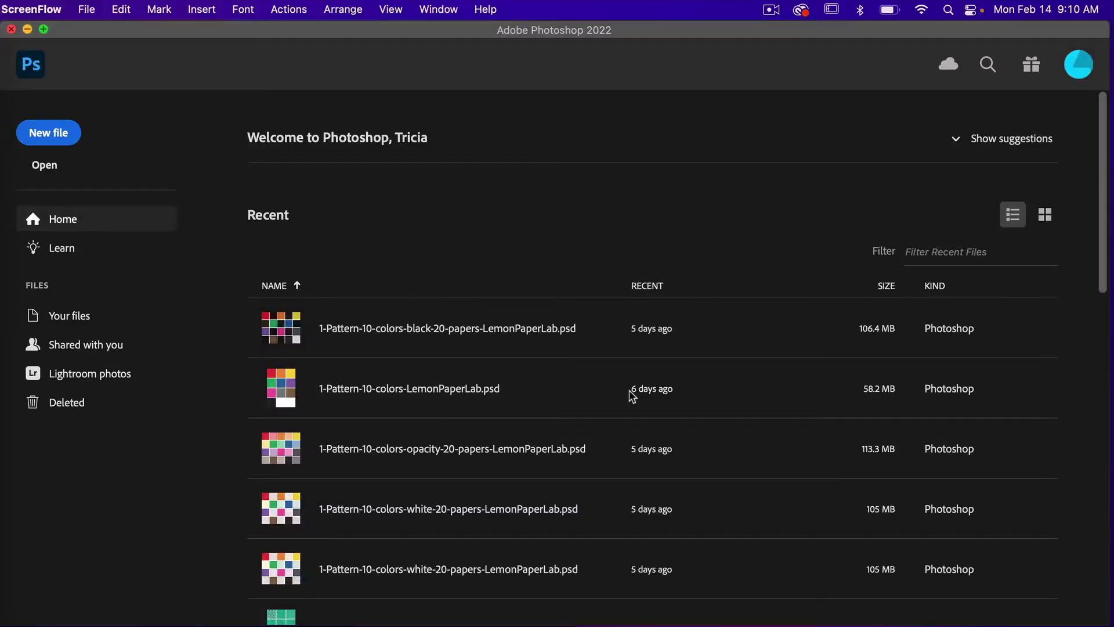
Create a 1200 x 1200 px transparent document at 300 ppi and lay out guides in 6 columns and 6 rows.
left_click(71, 136)
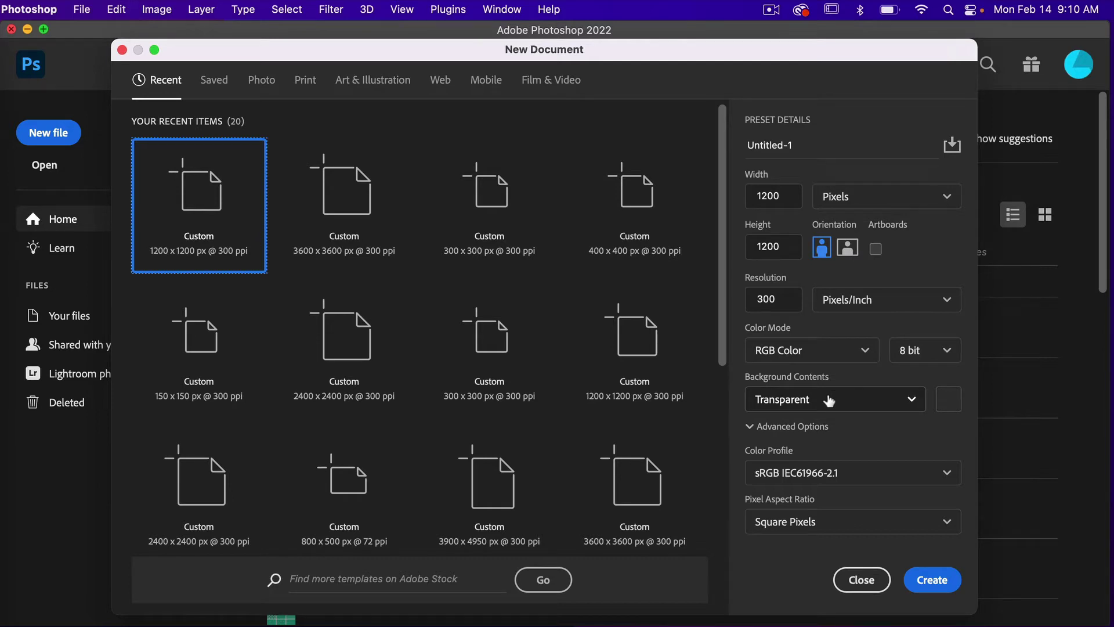
left_click(942, 582)
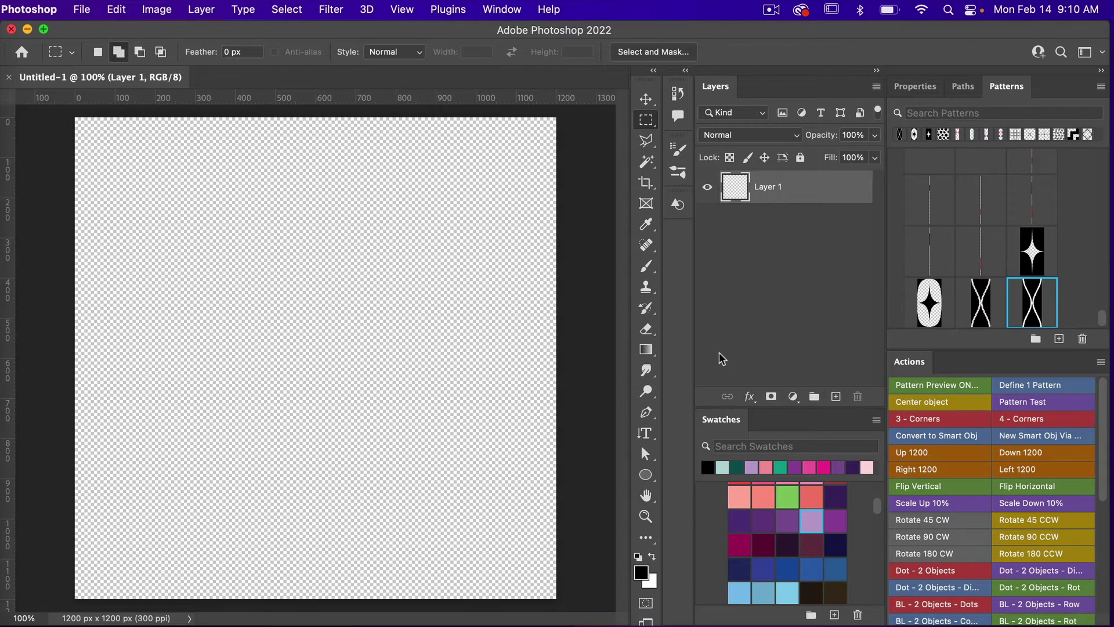
left_click(402, 9)
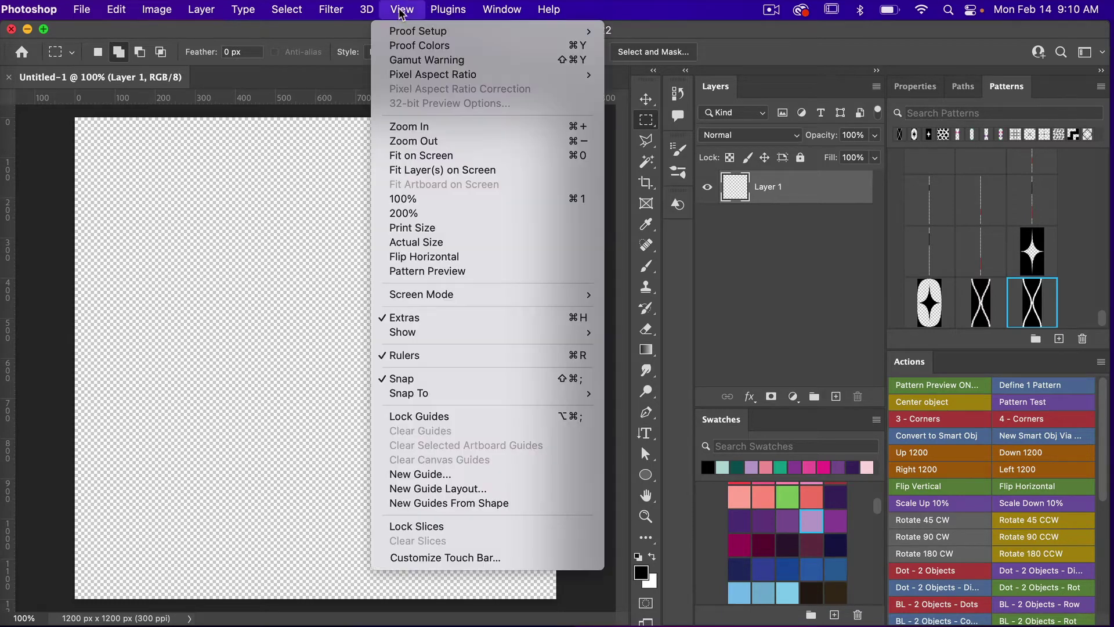
left_click(459, 492)
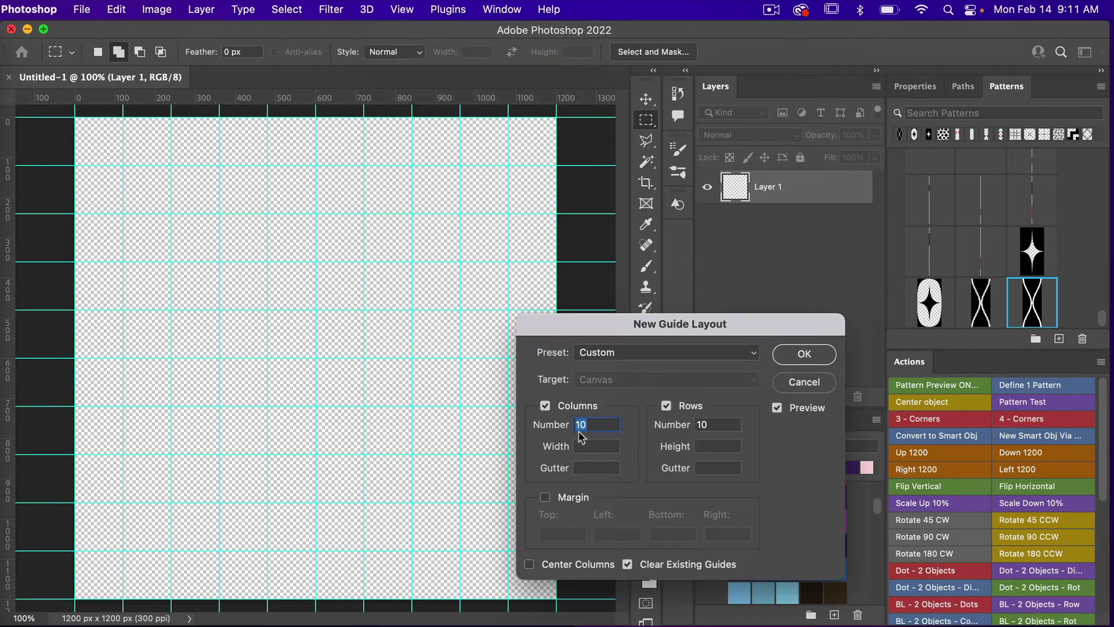
type("6")
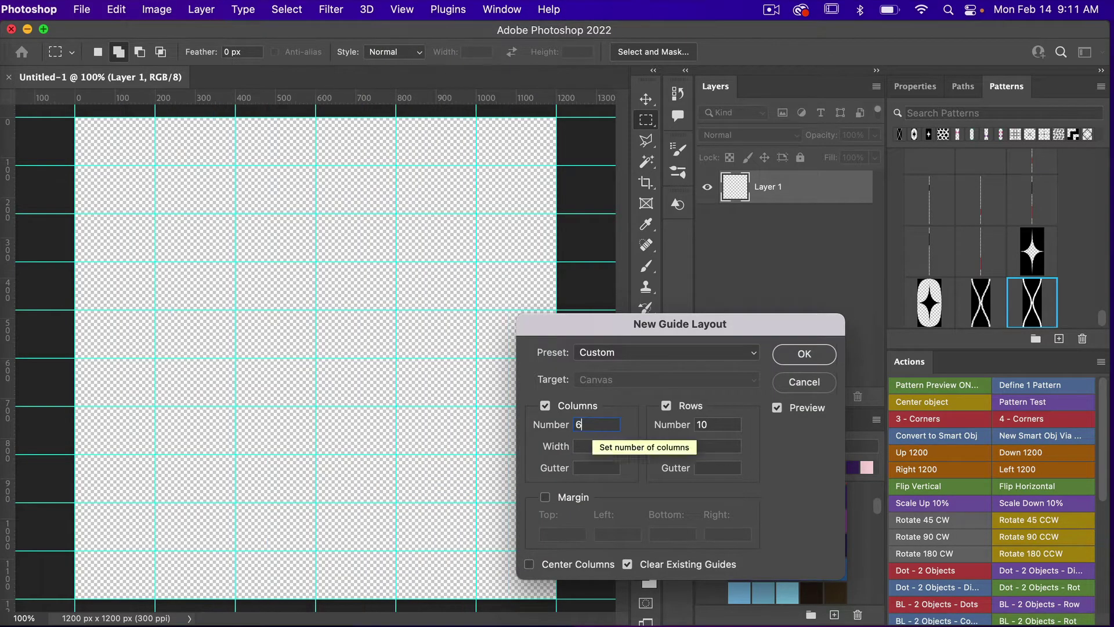
left_click(711, 425)
type("6")
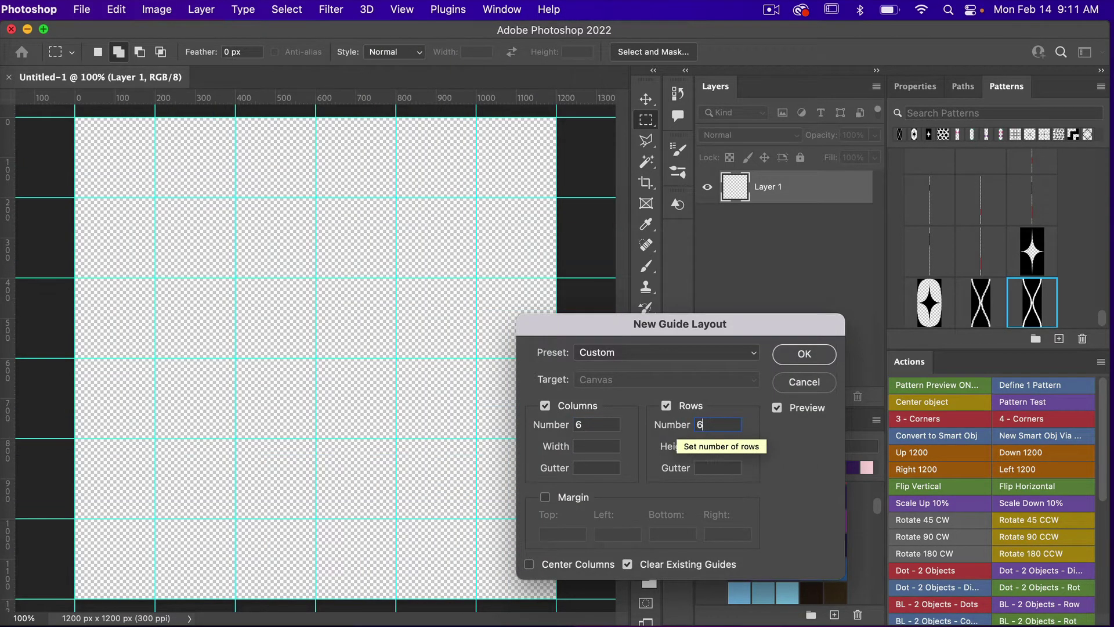
left_click(823, 360)
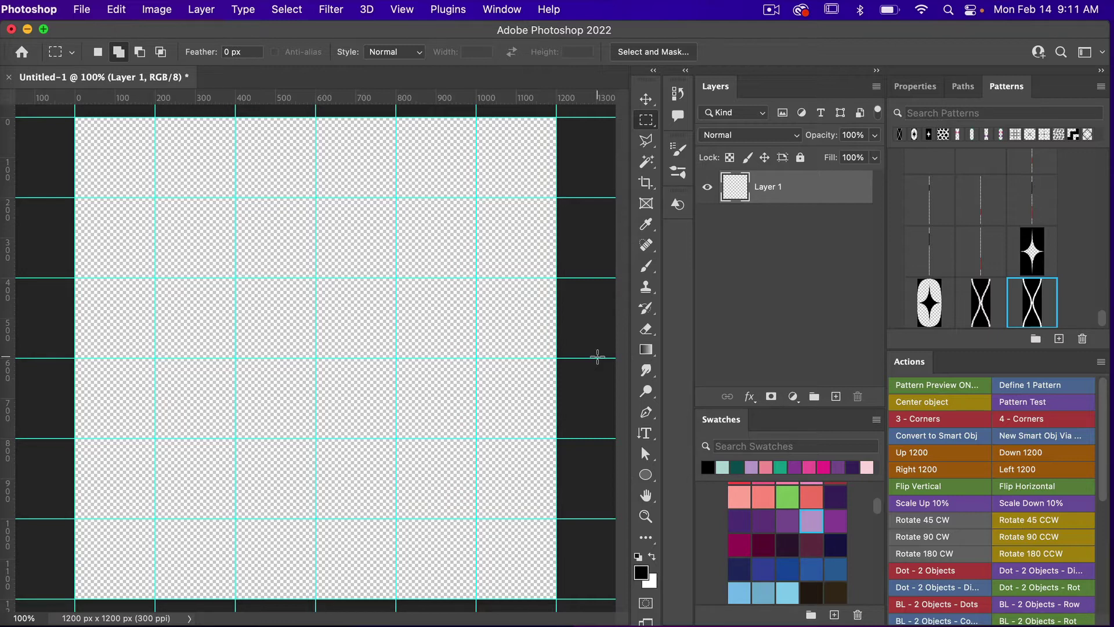
Draw a closed black oval 400 px wide and 1200 px high, centred on the canvas, using the Pen tool with four smooth anchor points.
key("p")
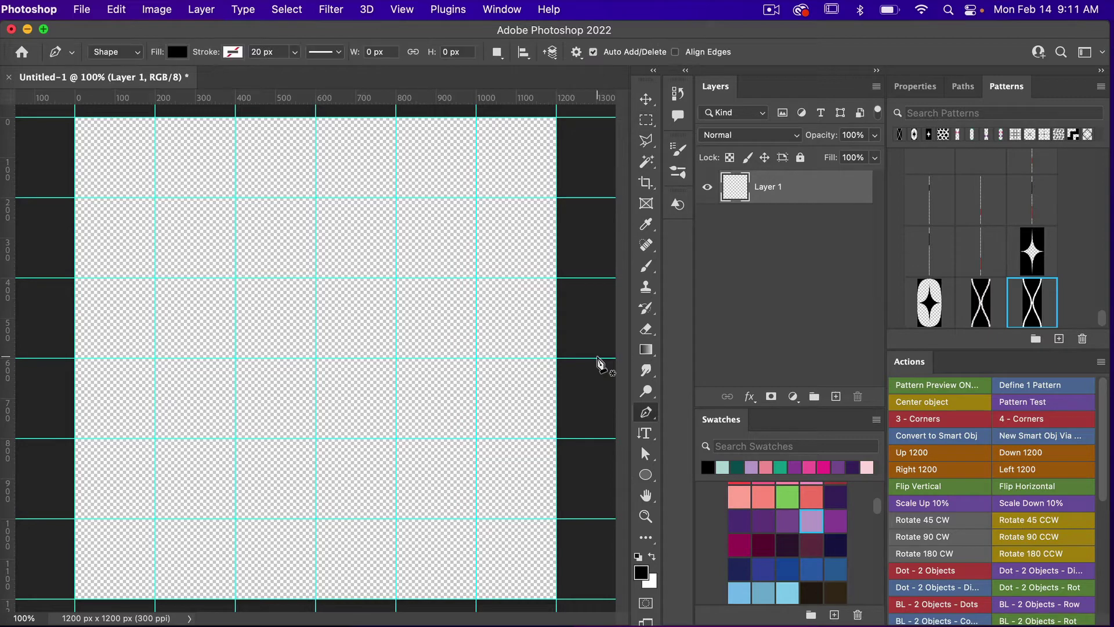
left_click(652, 417)
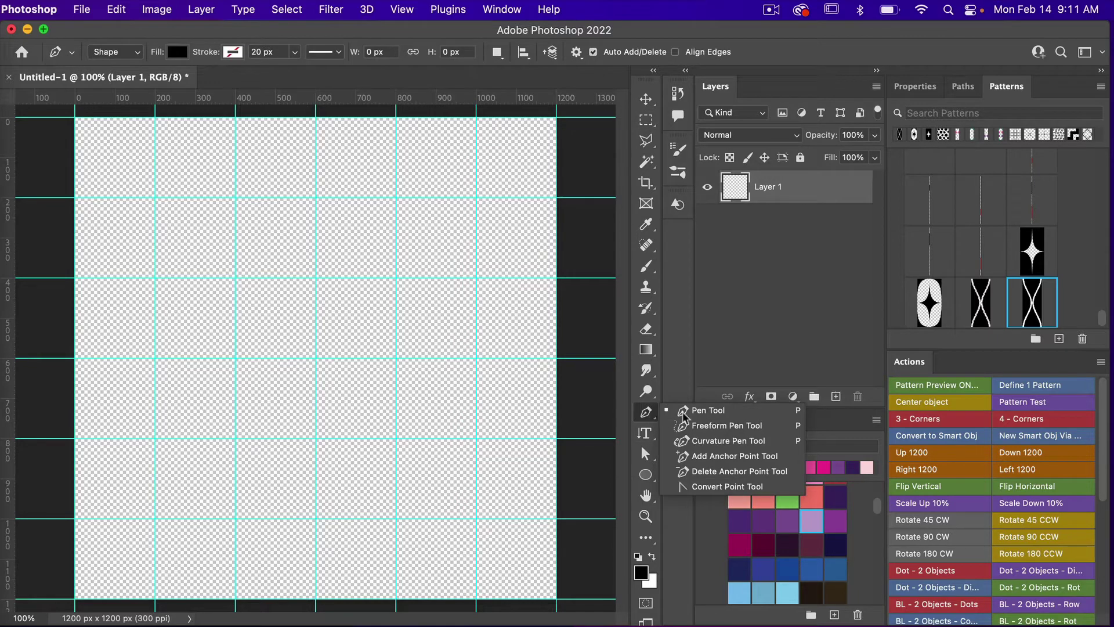
left_click(740, 418)
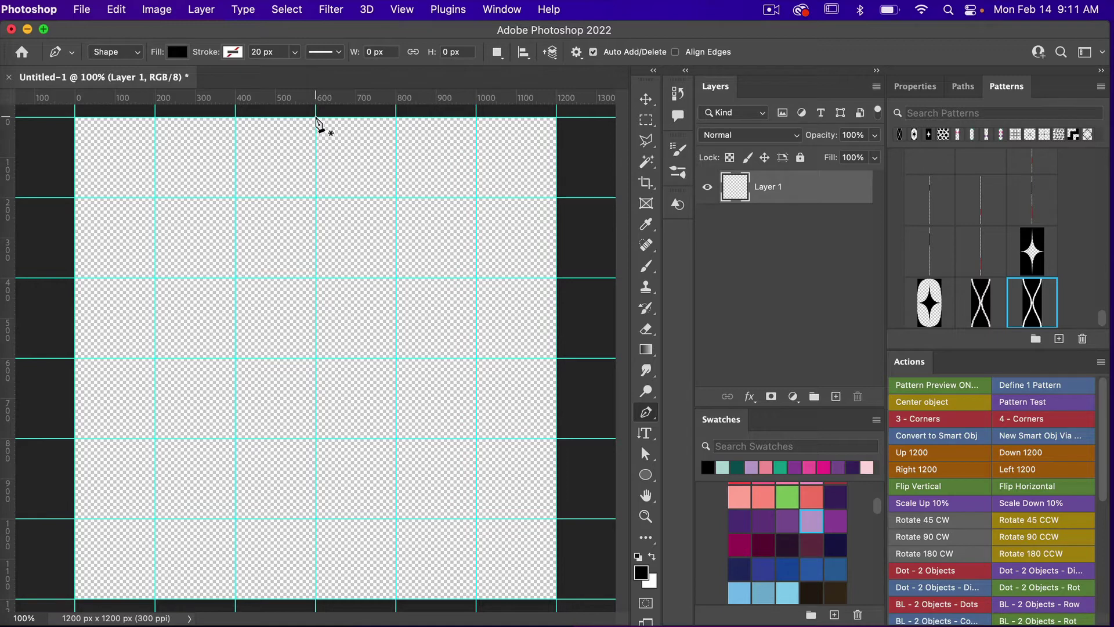
left_click_drag(315, 117, 237, 123)
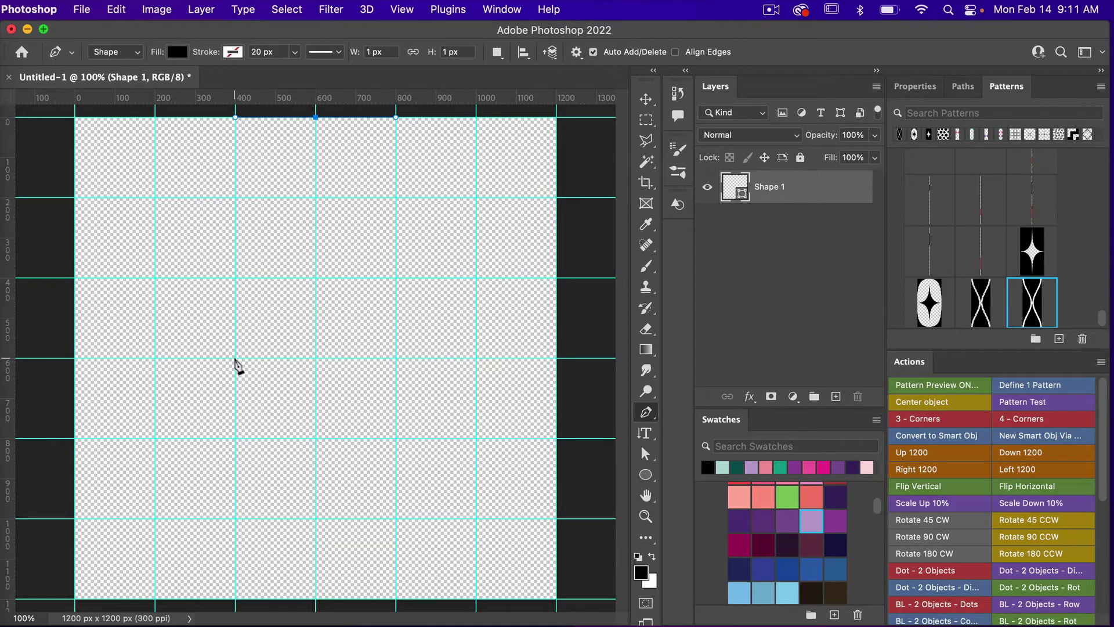
left_click_drag(235, 358, 236, 443)
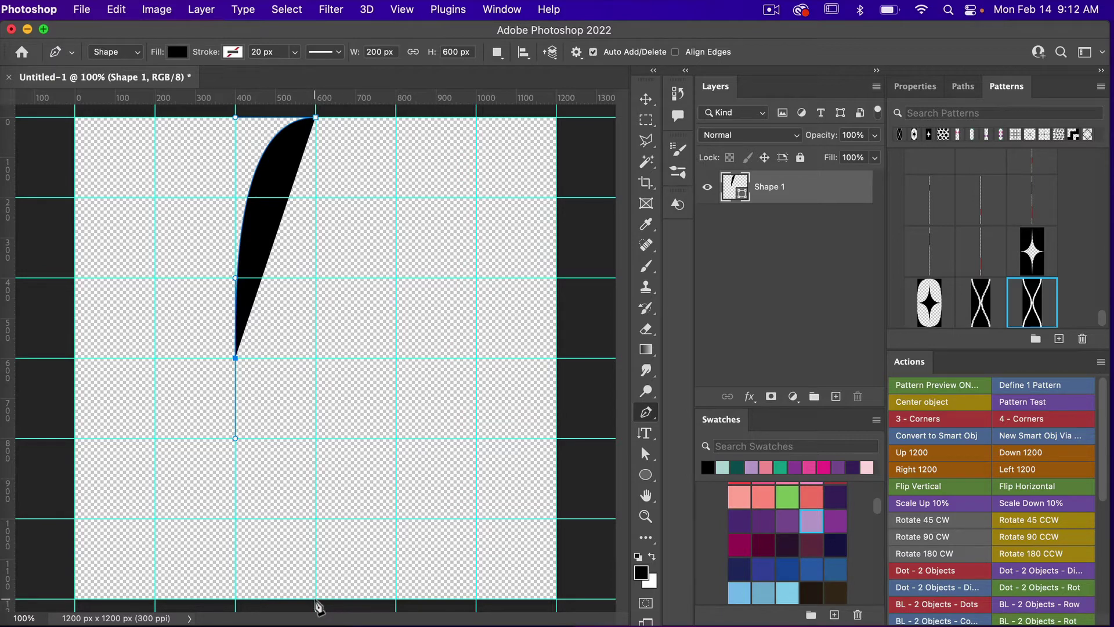
left_click_drag(315, 598, 396, 598)
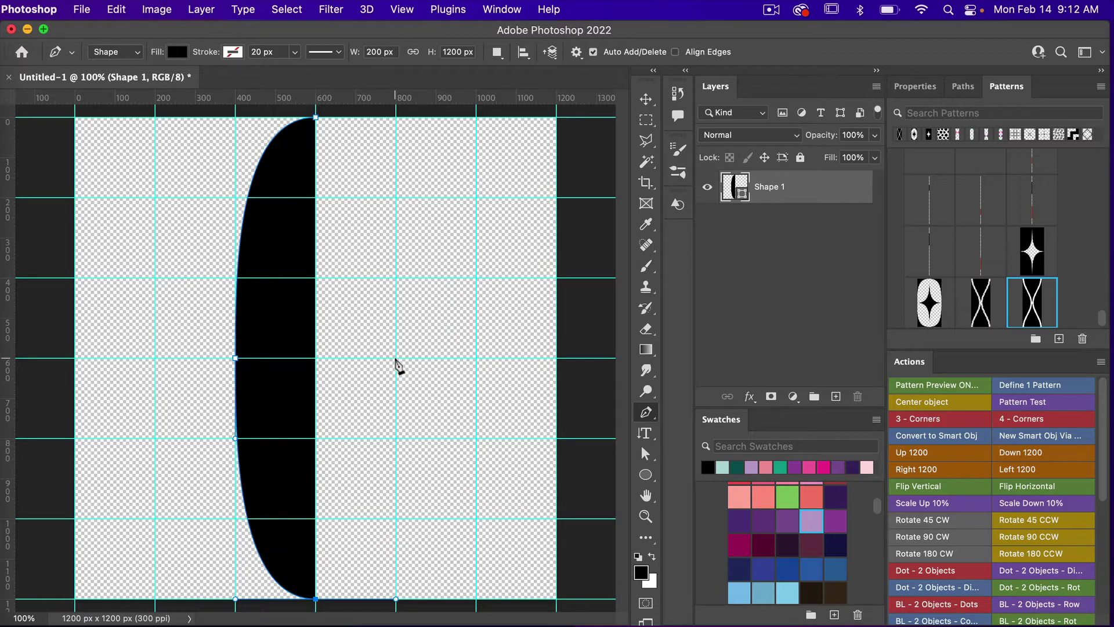
left_click_drag(396, 359, 396, 278)
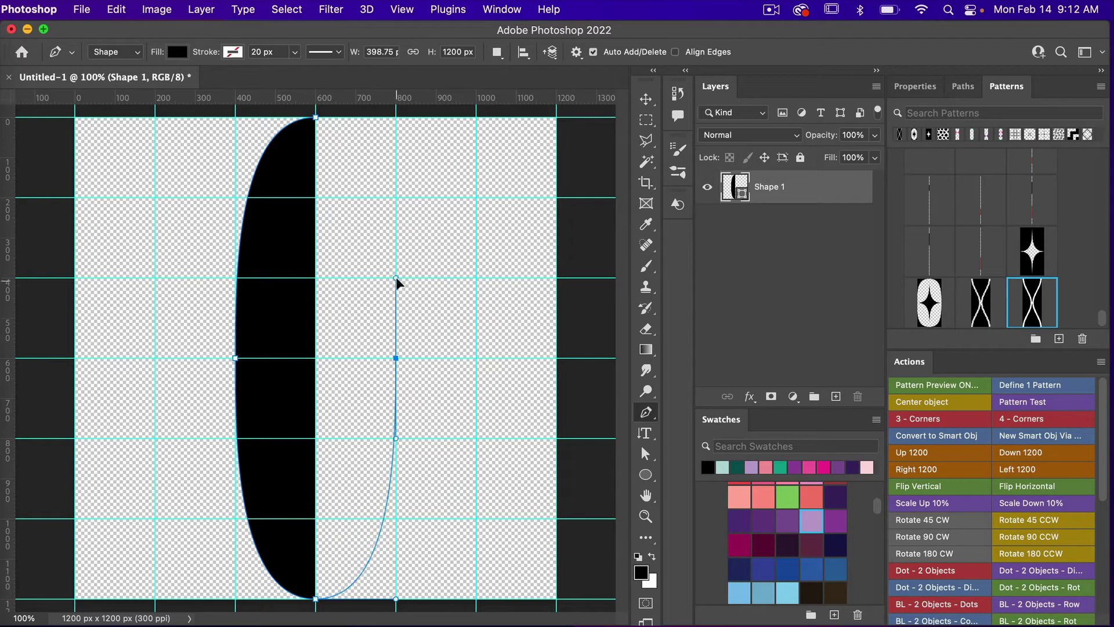
left_click(316, 117)
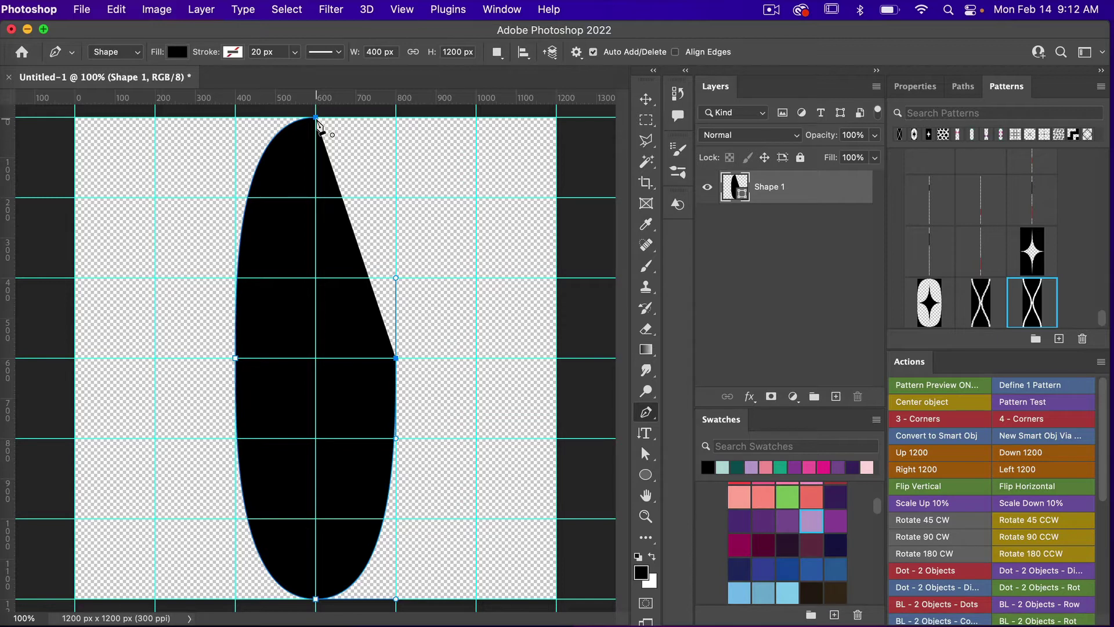
left_click(317, 119)
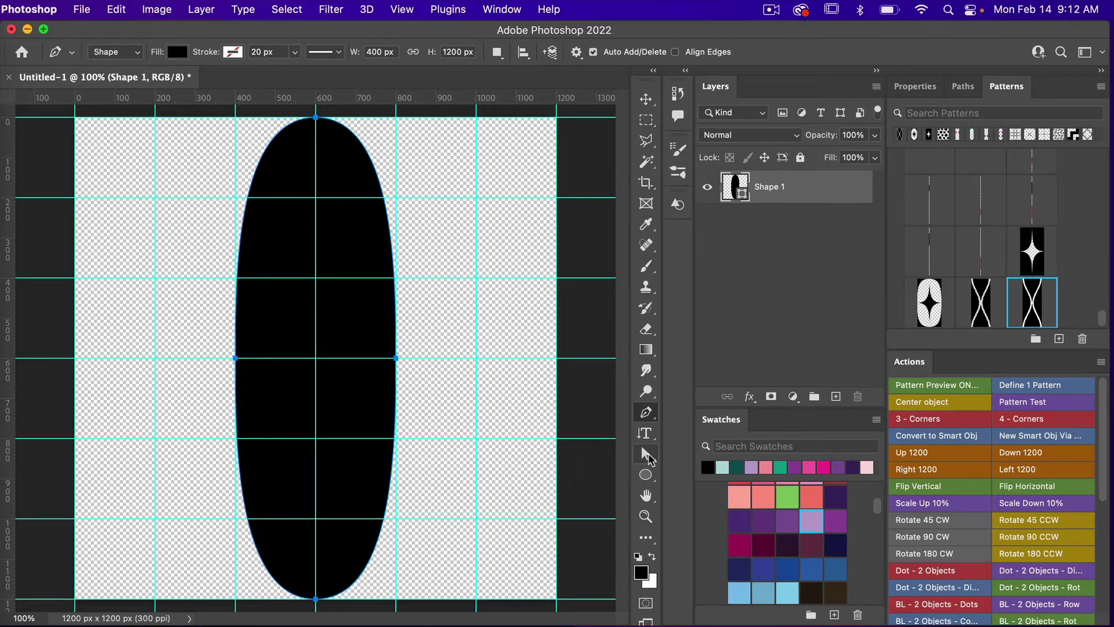
Shape the oval's top into a point by moving each handle of the top anchor separately onto the centre line, one guide row down.
left_click(647, 455)
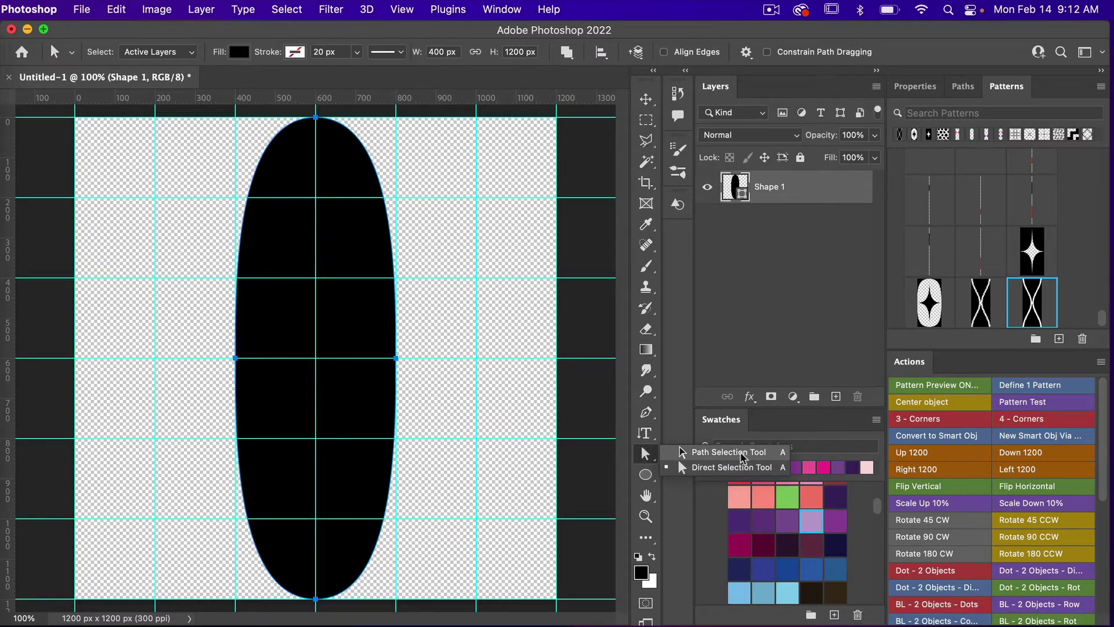
left_click(711, 463)
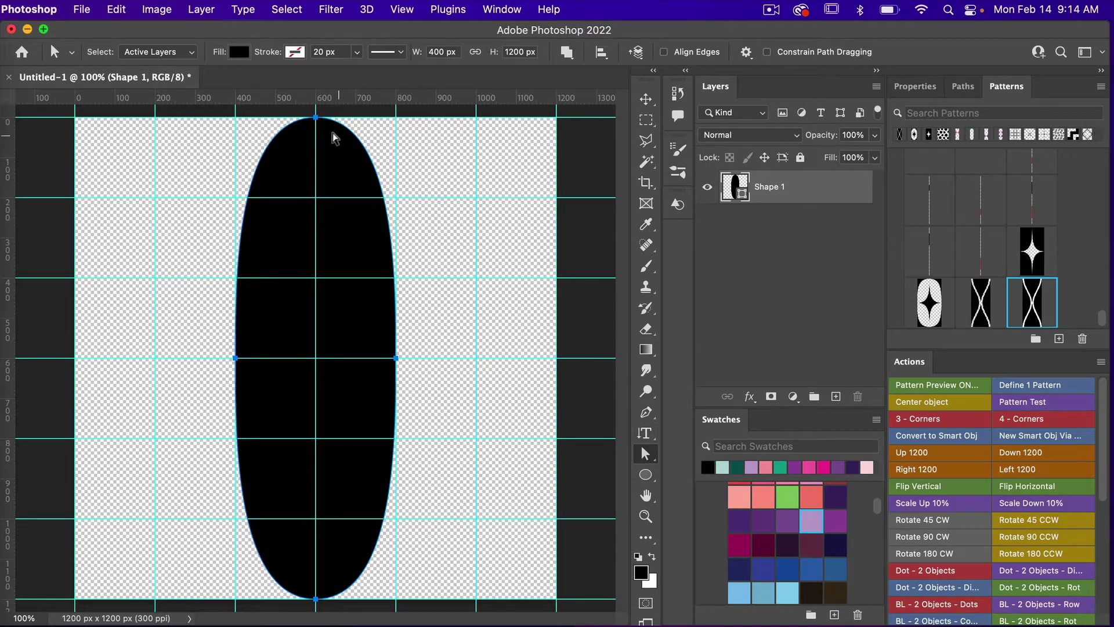
left_click(316, 117)
left_click_drag(236, 119, 269, 166)
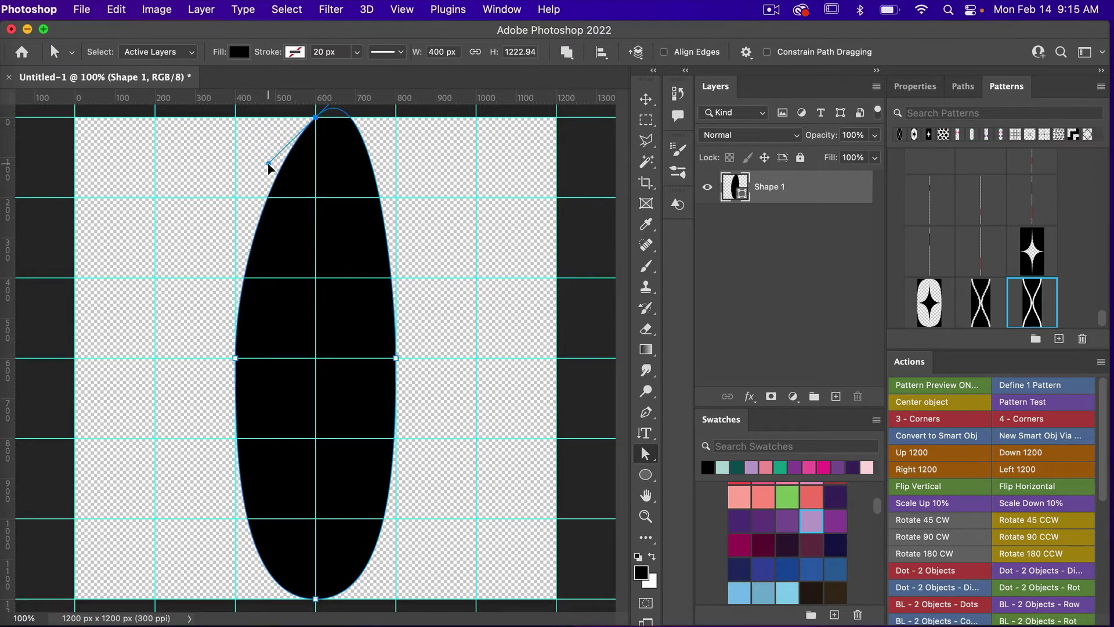
key("super+z")
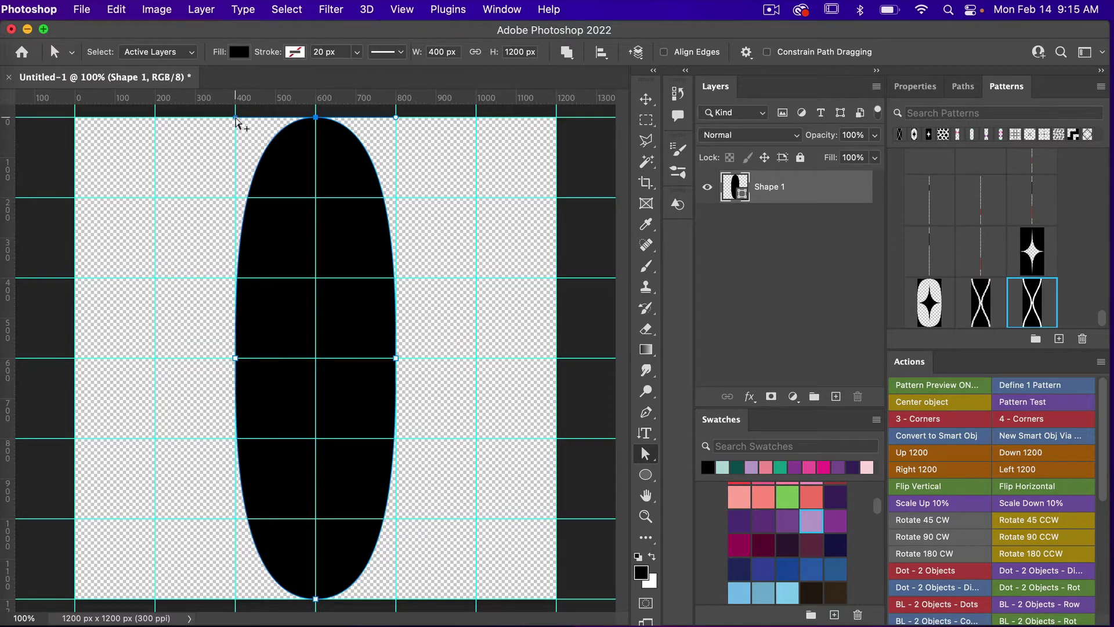
left_click_drag(236, 119, 312, 198)
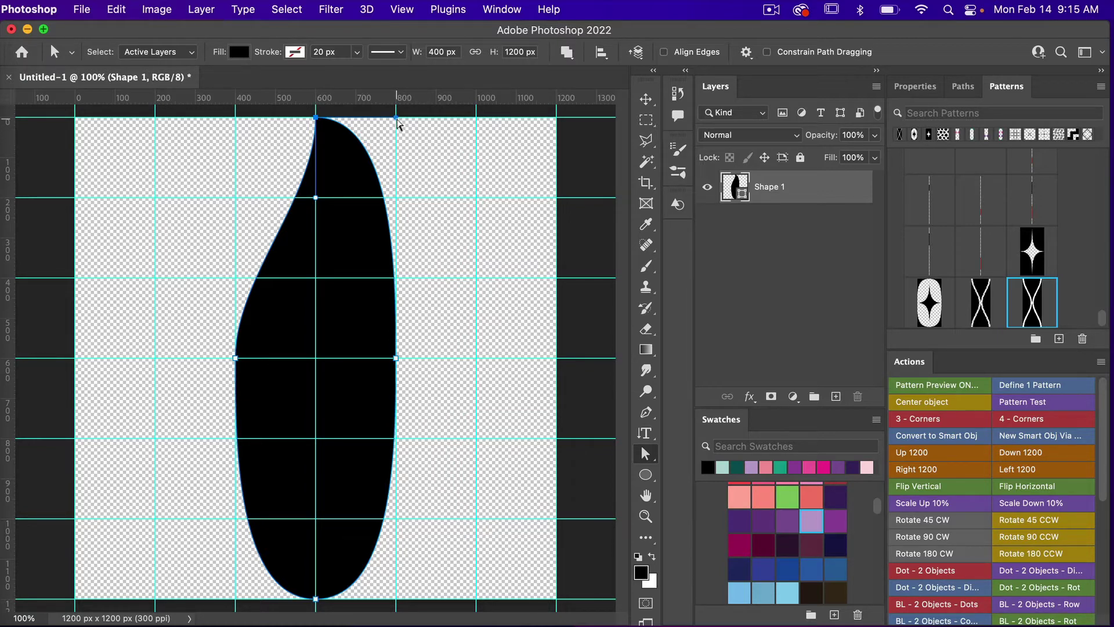
left_click_drag(398, 123, 320, 200)
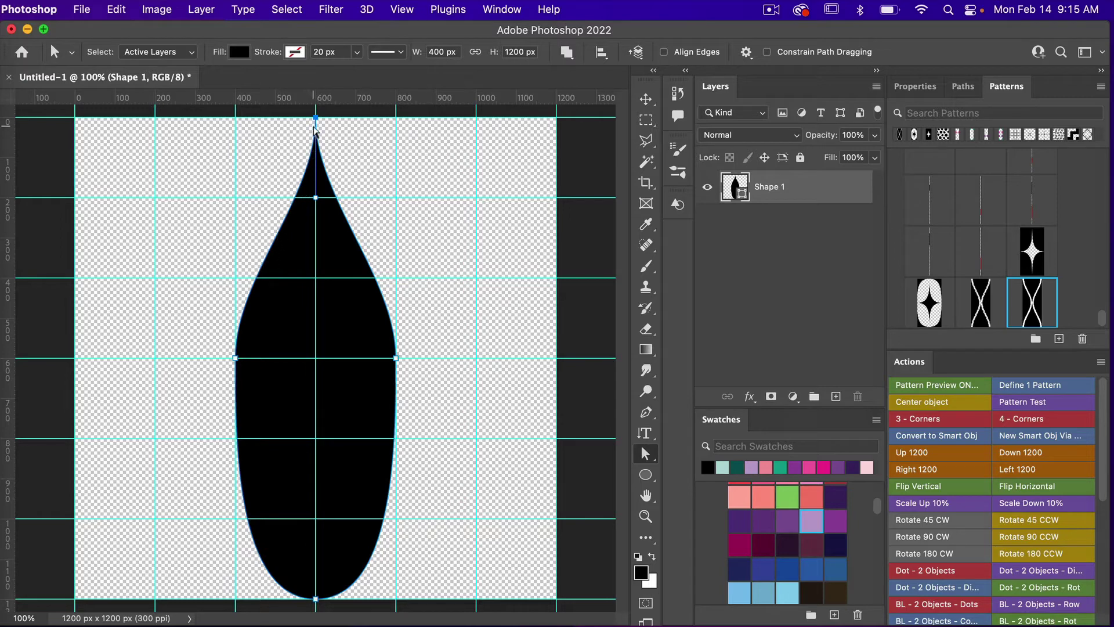
Shape the oval's bottom into a matching point by moving both bottom anchor handles separately onto the centre line, one guide row up.
left_click(316, 599)
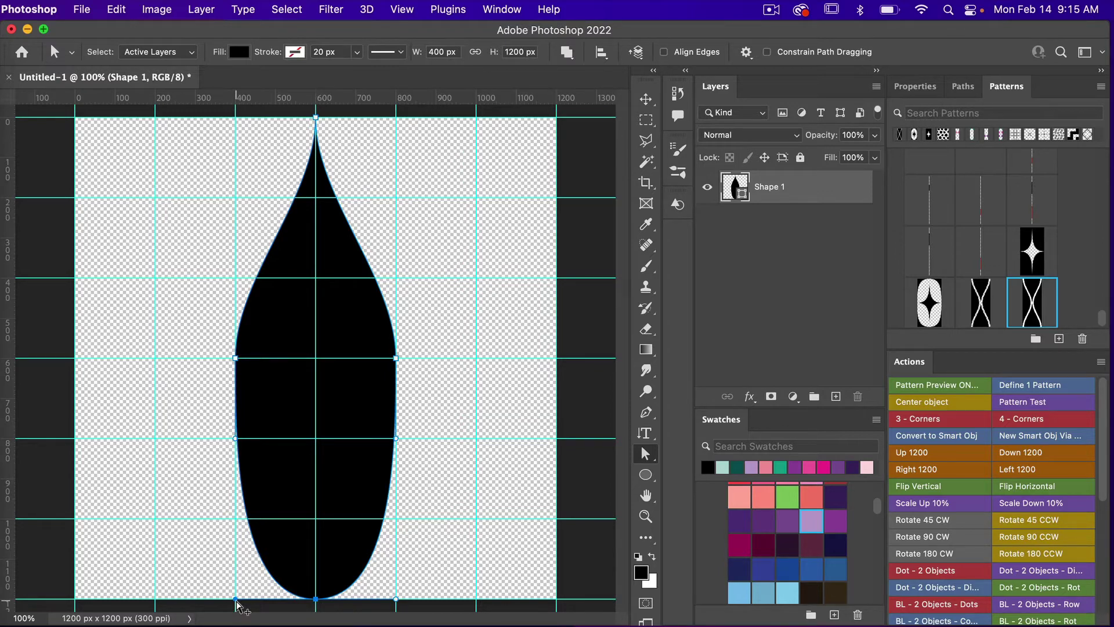
left_click_drag(236, 600, 315, 525)
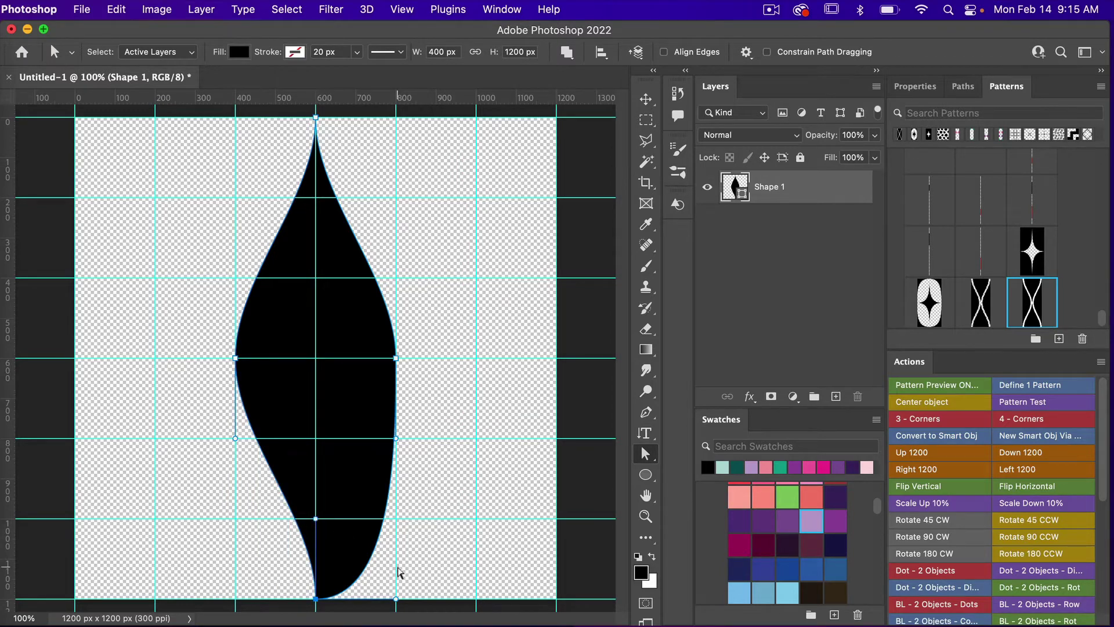
left_click_drag(397, 599, 316, 519)
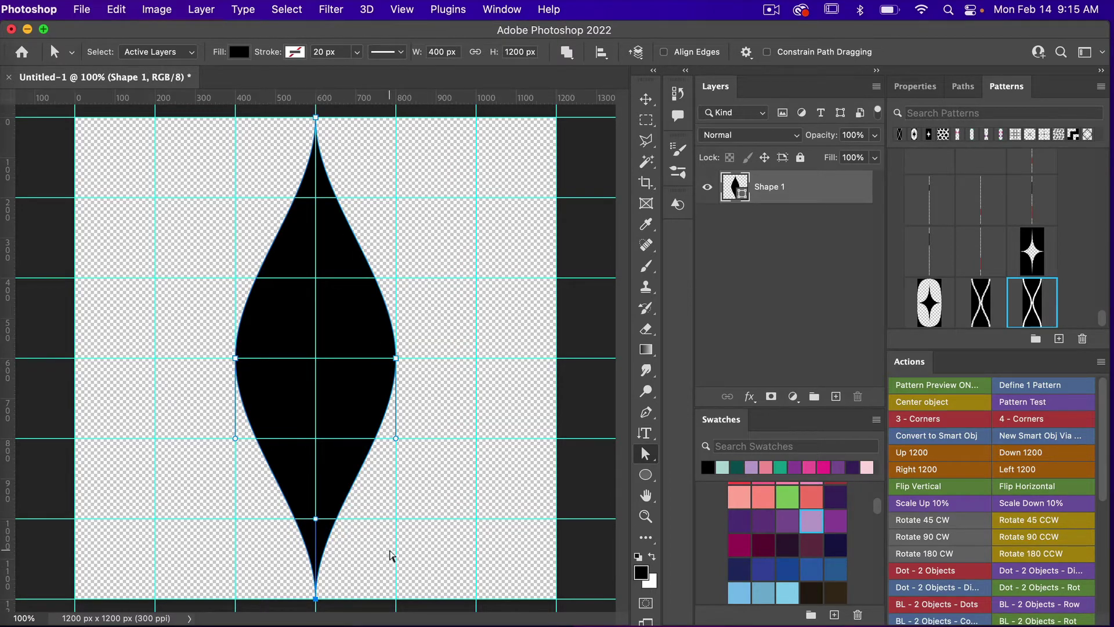
Replace the existing guides with a new guide layout of 10 columns and 10 rows.
key("v")
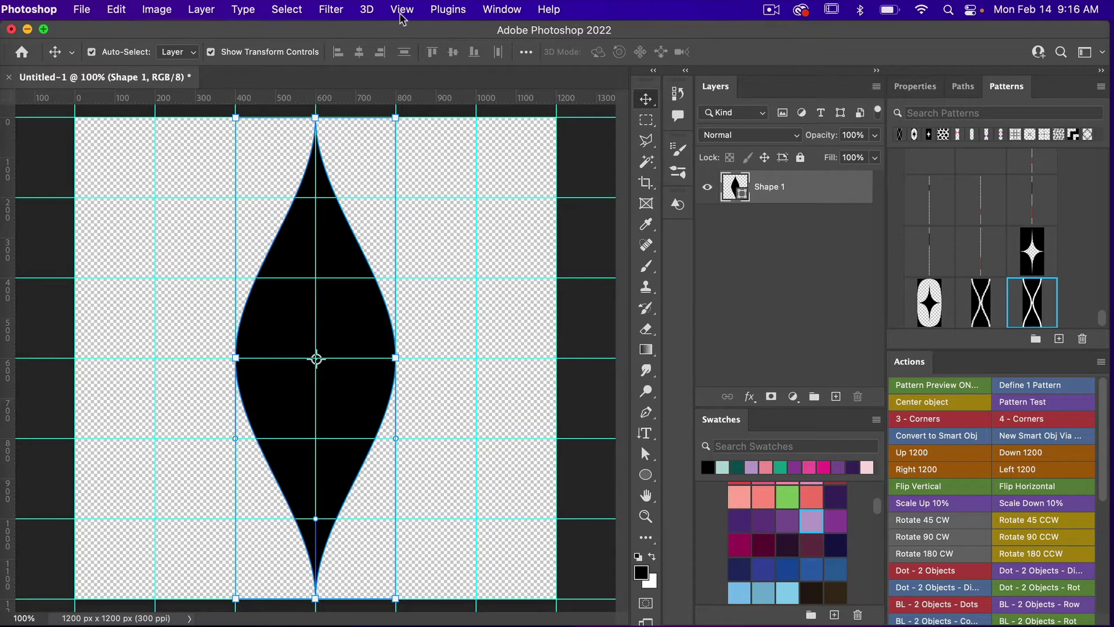
left_click(402, 9)
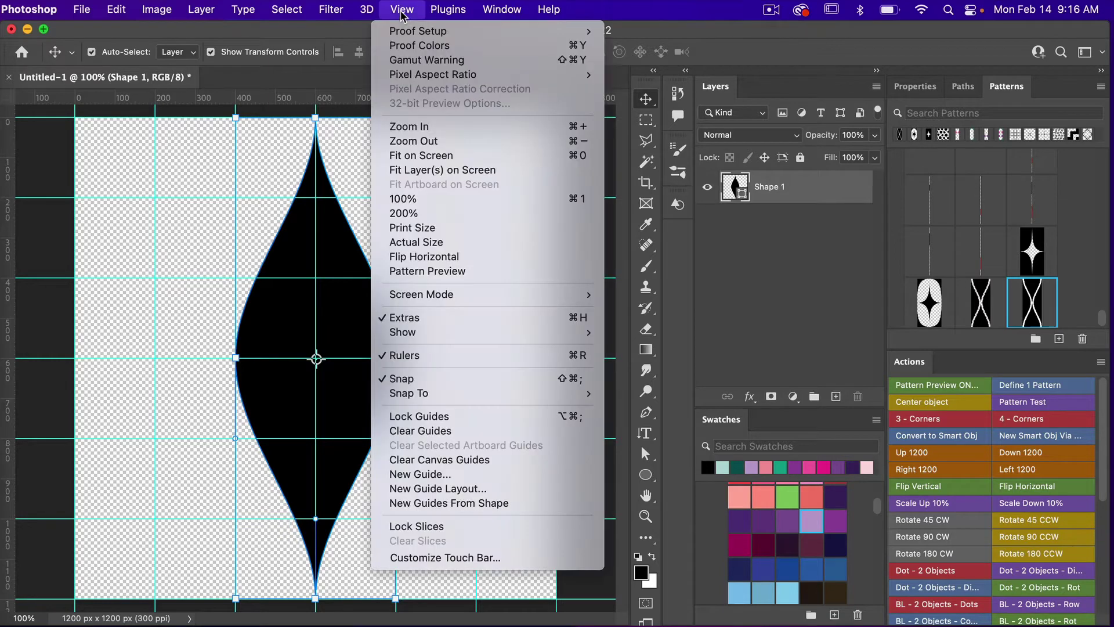
left_click(447, 489)
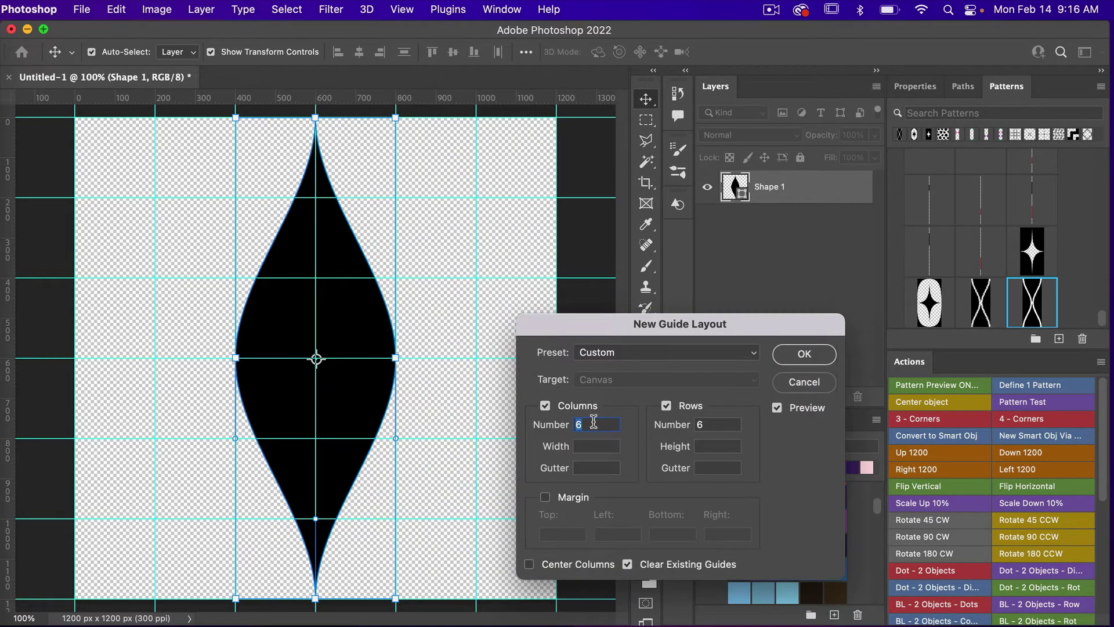
type("10")
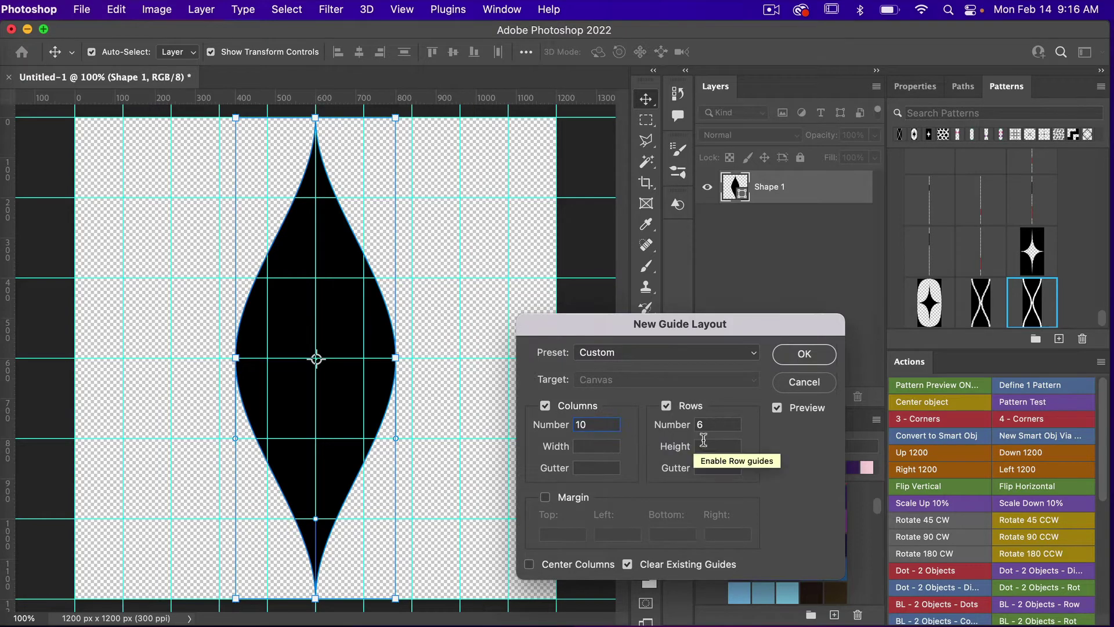
left_click(699, 425)
type("0")
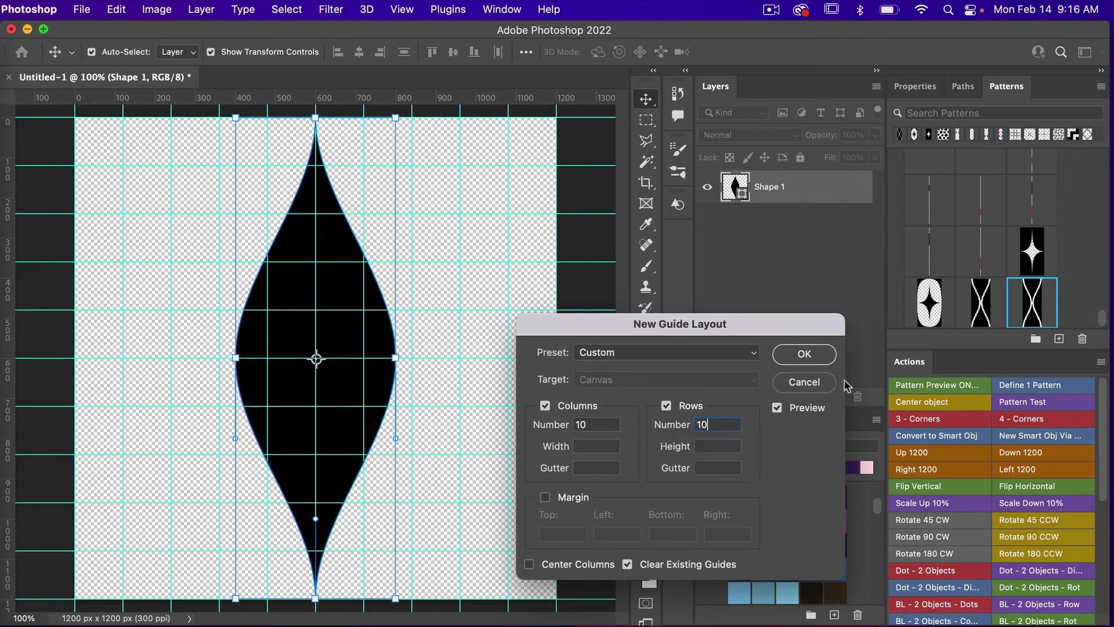
left_click(810, 357)
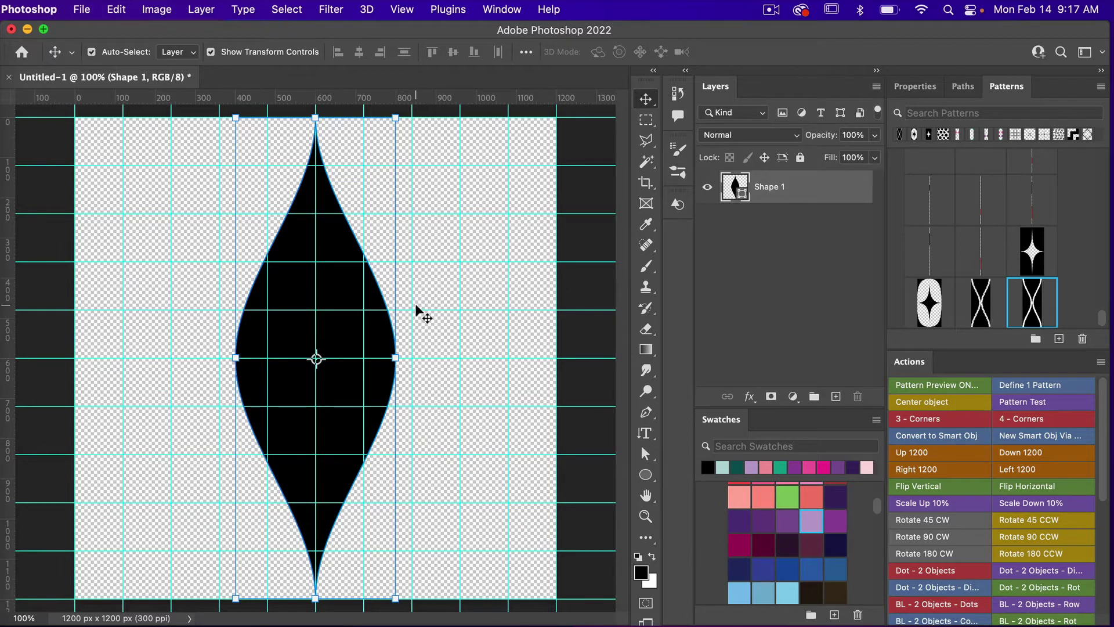
Duplicate the pointed shape twice, centring one copy on the canvas's top edge and one on its bottom edge, two vertical guides right of centre.
key("super+j")
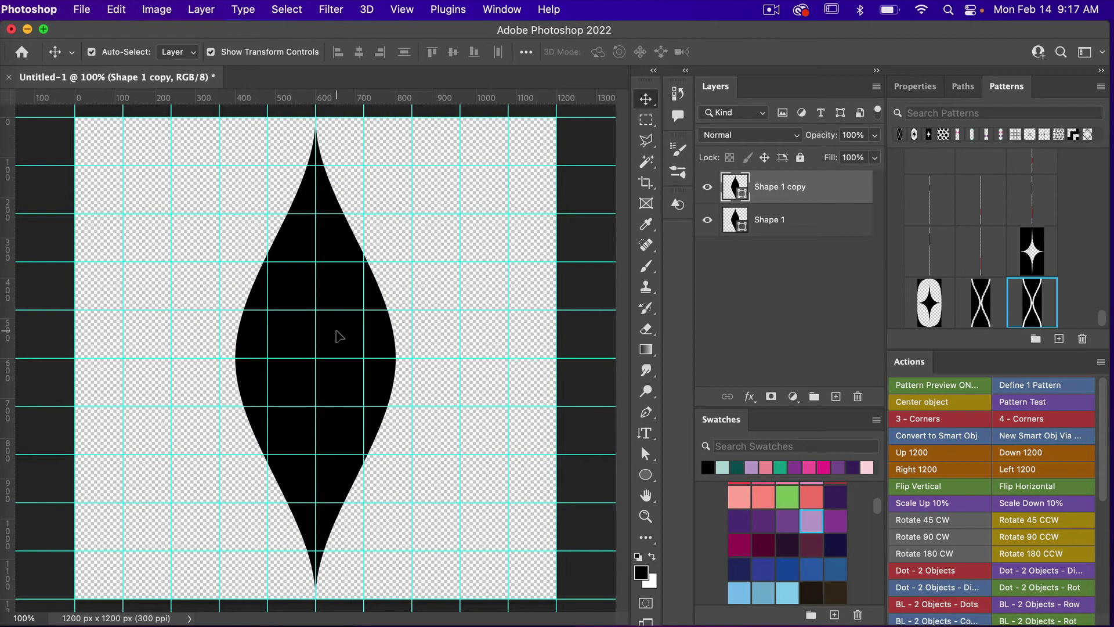
left_click_drag(336, 332, 422, 200)
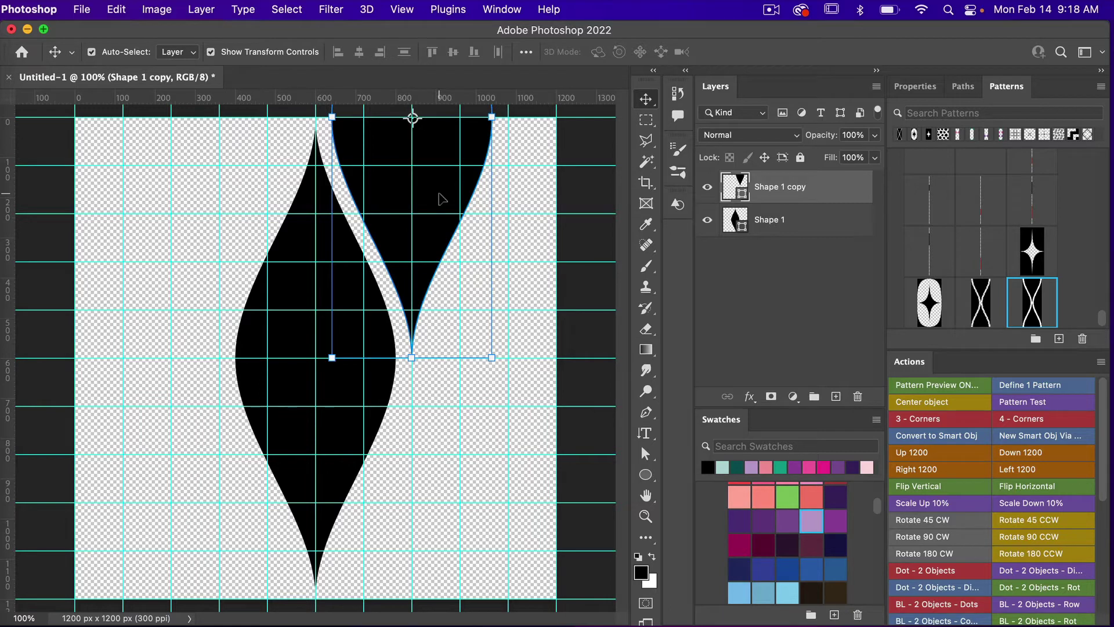
left_click_drag(440, 199, 433, 488)
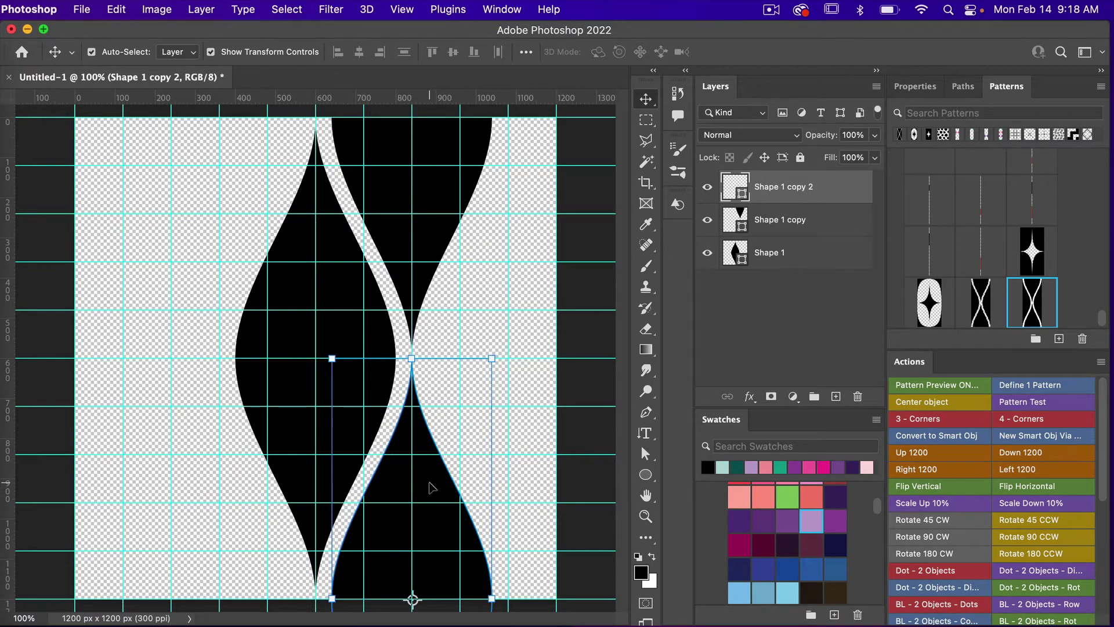
Duplicate the two edge copies together and move the new pair straight across to two vertical guides left of centre.
left_click(794, 224, "shift")
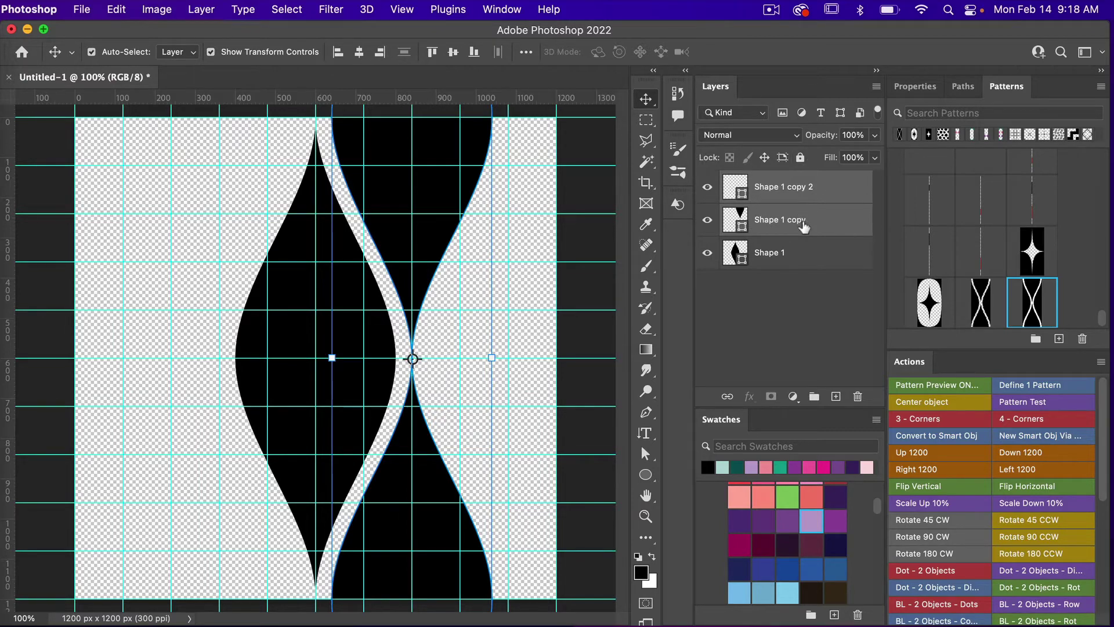
key("super+j")
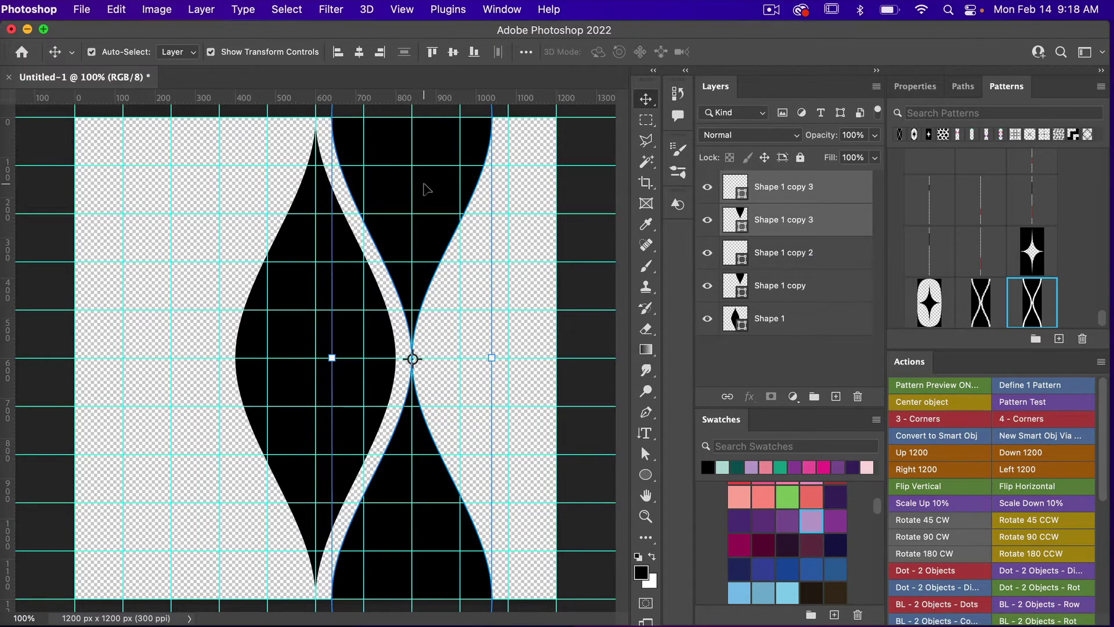
left_click_drag(428, 189, 228, 184)
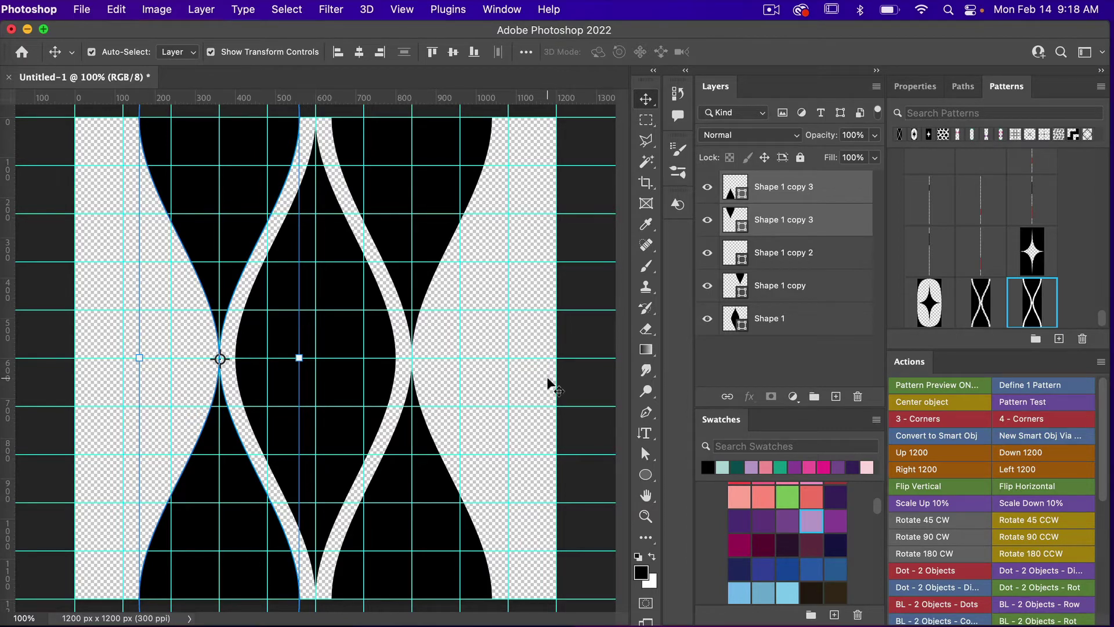
Marquee-select the full canvas height between the vertical guides two left and two right of centre, and define that area as a pattern.
key("m")
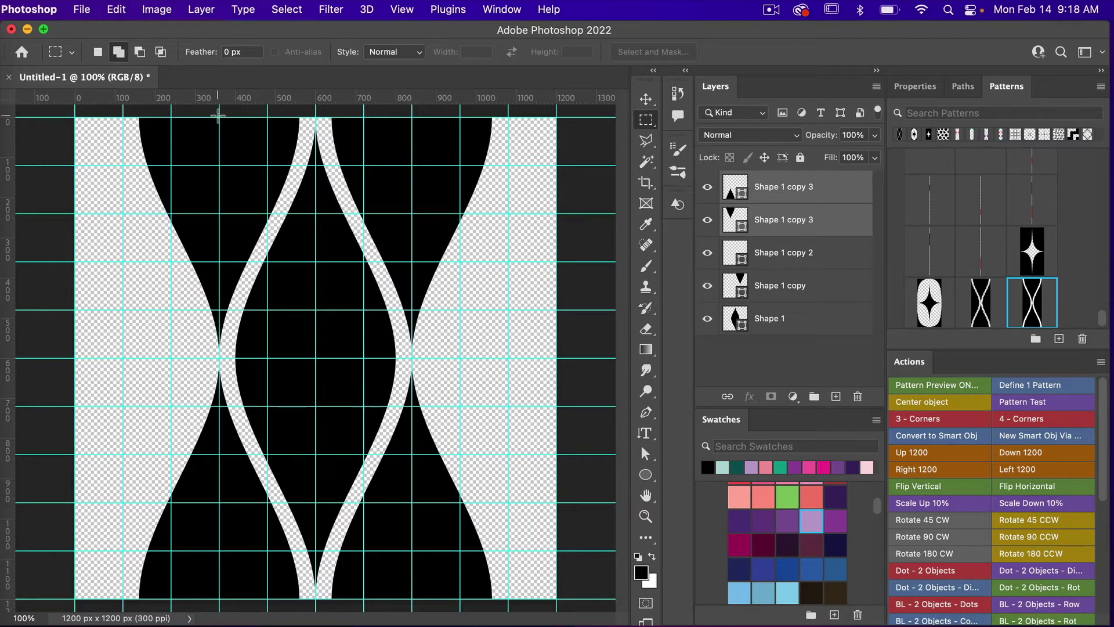
left_click_drag(218, 116, 411, 610)
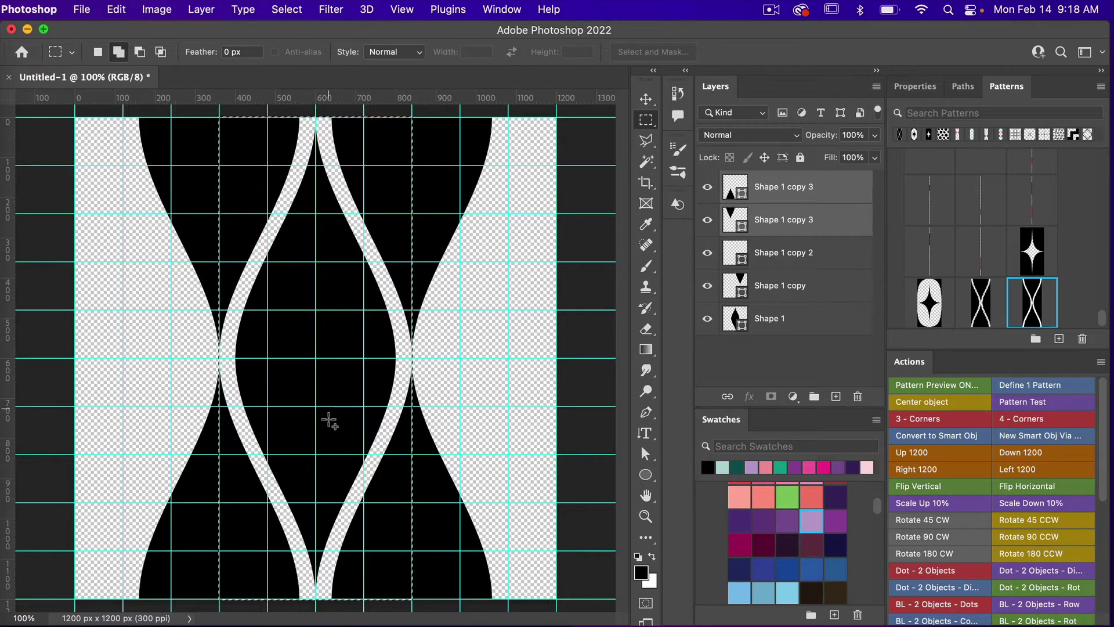
left_click(119, 9)
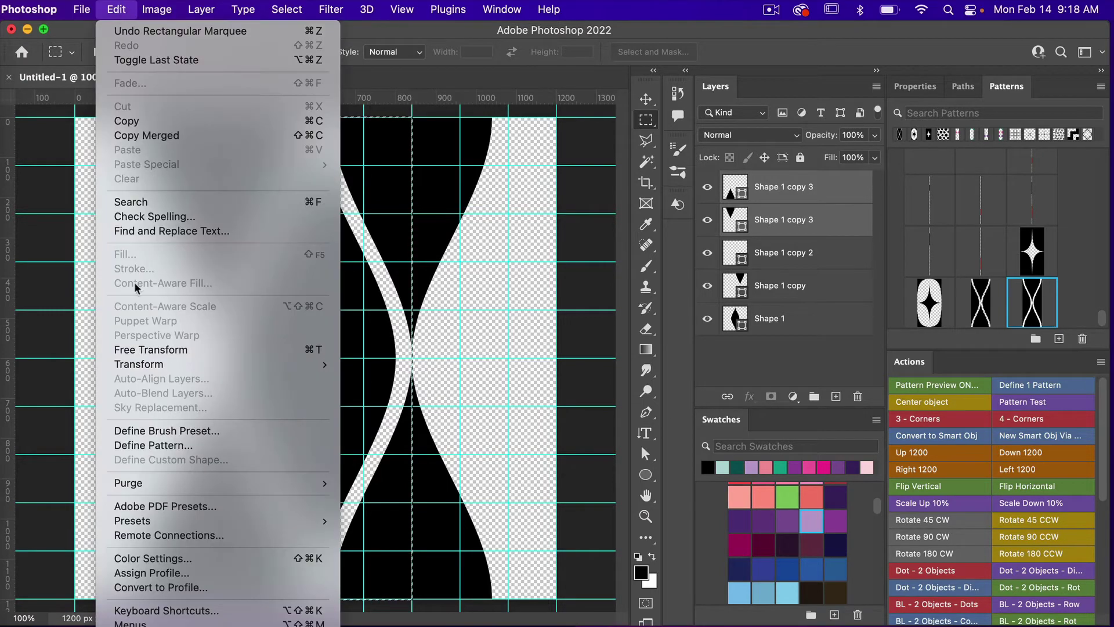
left_click(154, 445)
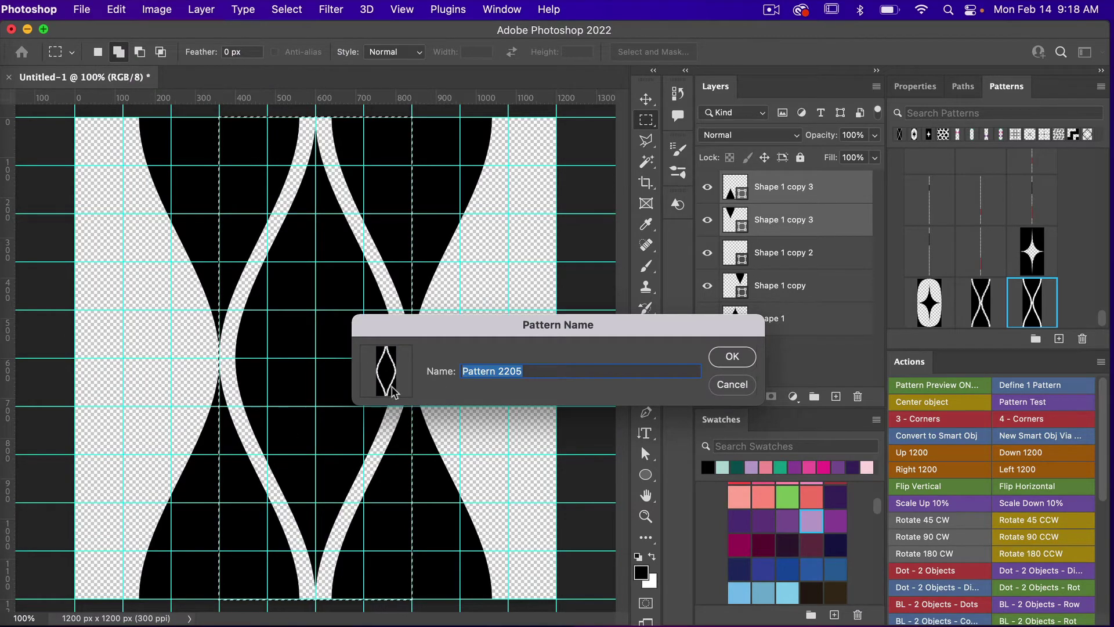
left_click(732, 357)
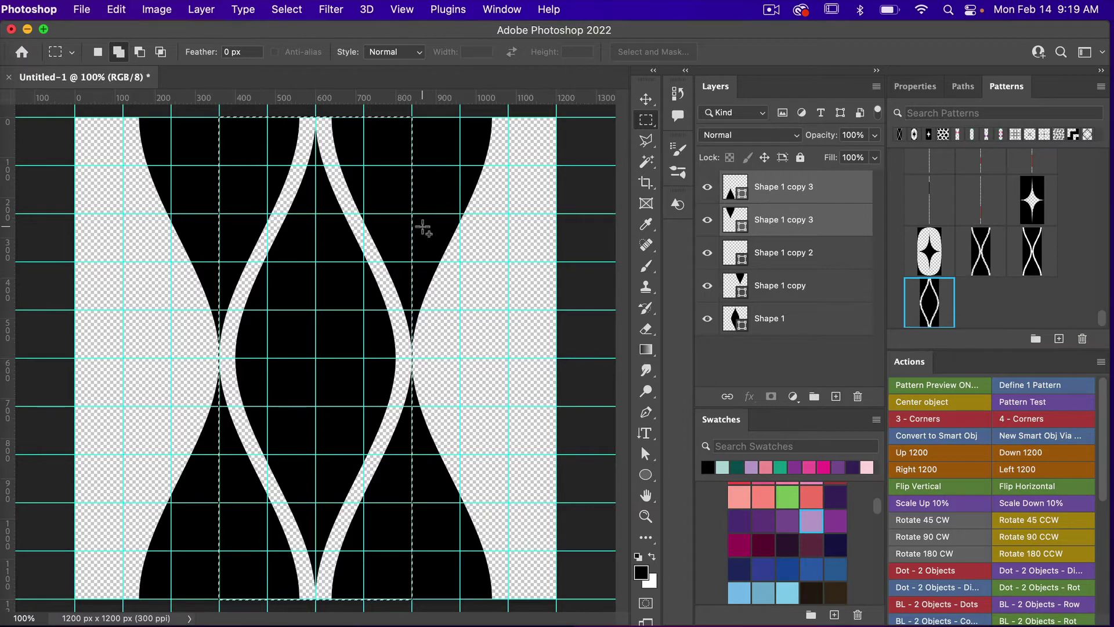
Create a new transparent document of 3600 x 3600 px at 300 ppi with an artboard.
left_click(81, 10)
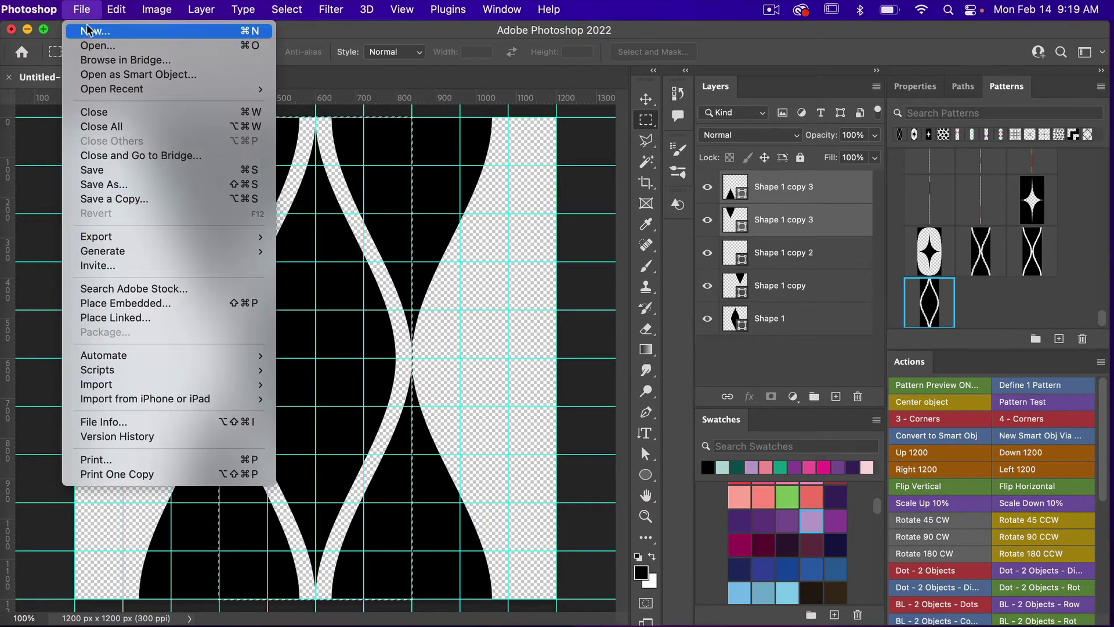
left_click(87, 30)
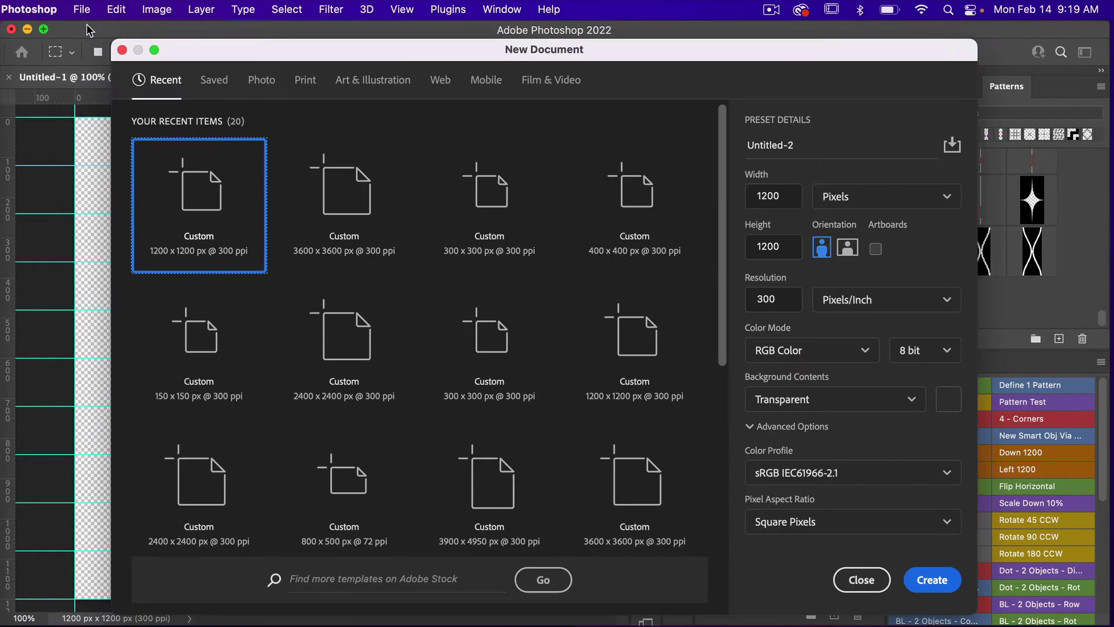
left_click(355, 191)
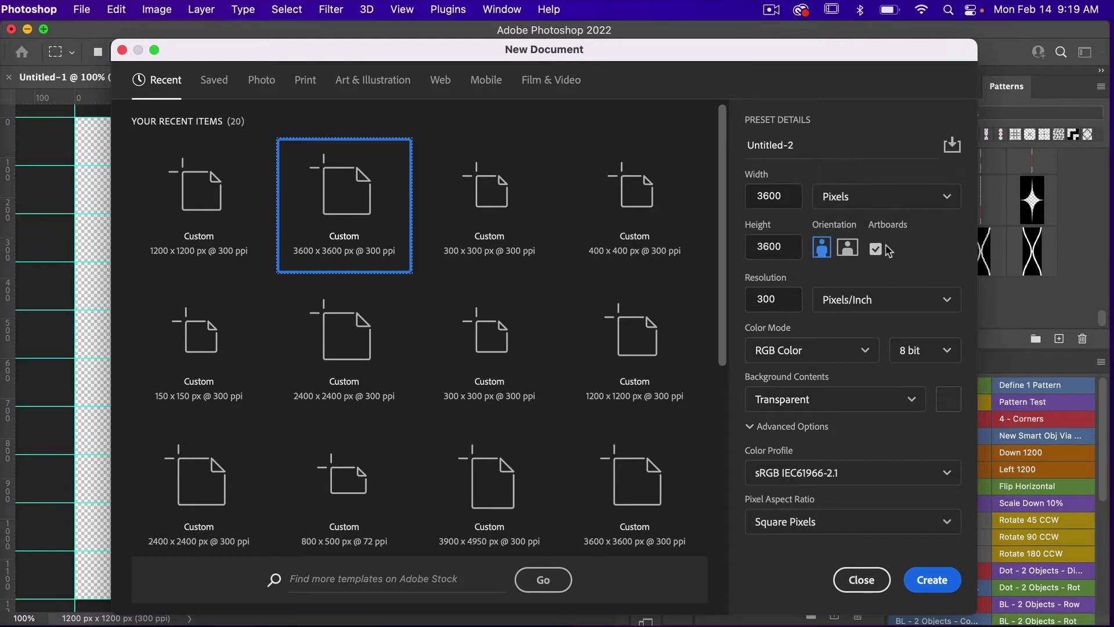
left_click(935, 579)
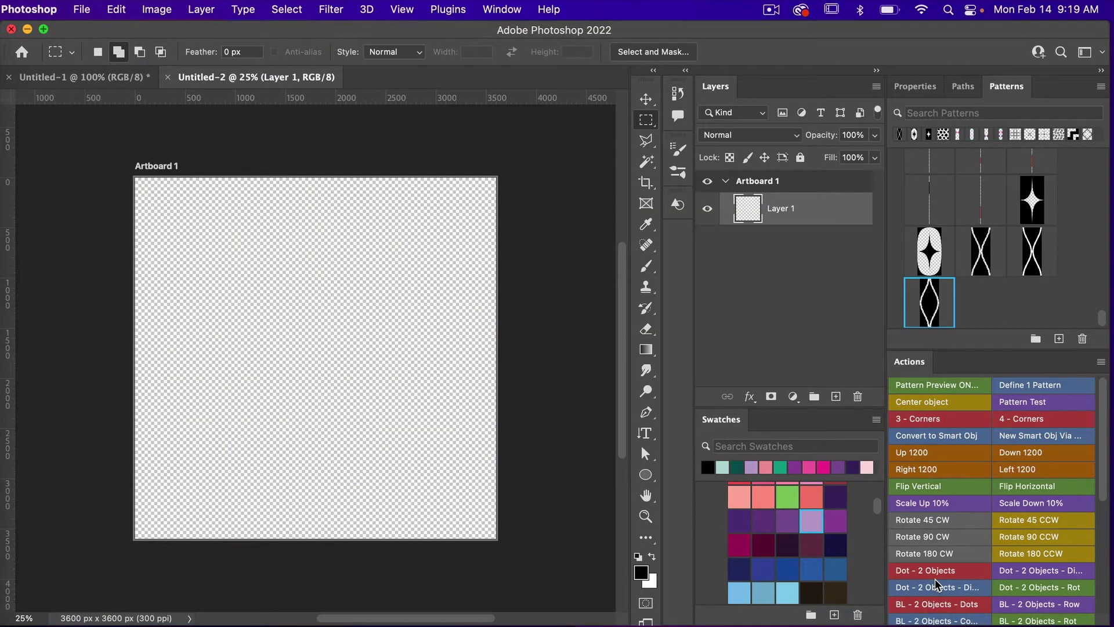
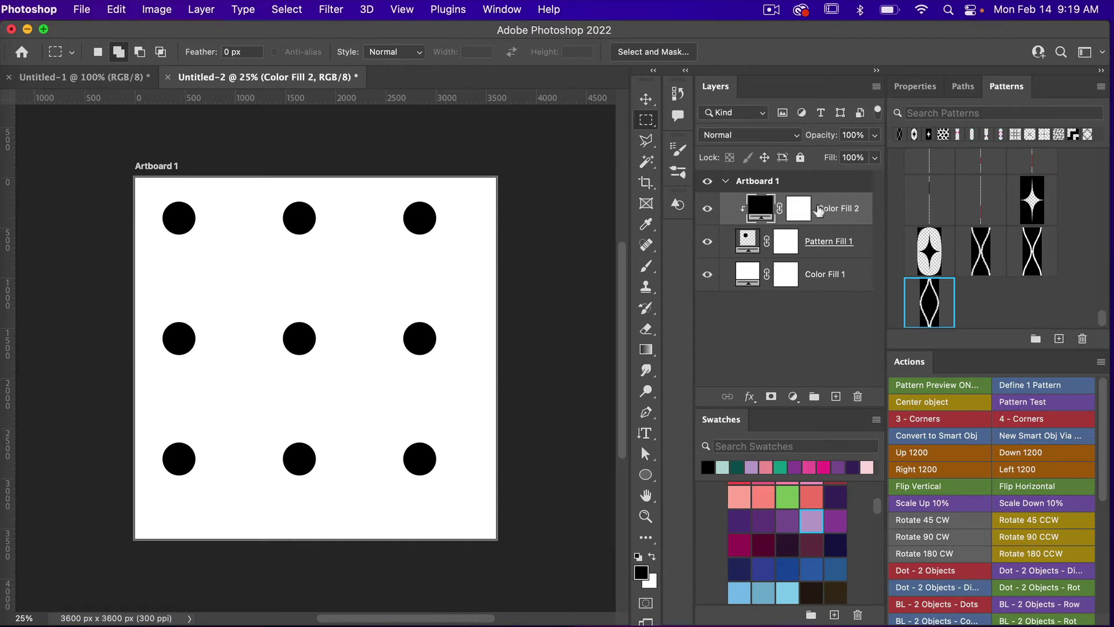
Apply the newly defined pointed-shape pattern to the Pattern Fill 1 layer and set its scale to 75%.
left_click(827, 244)
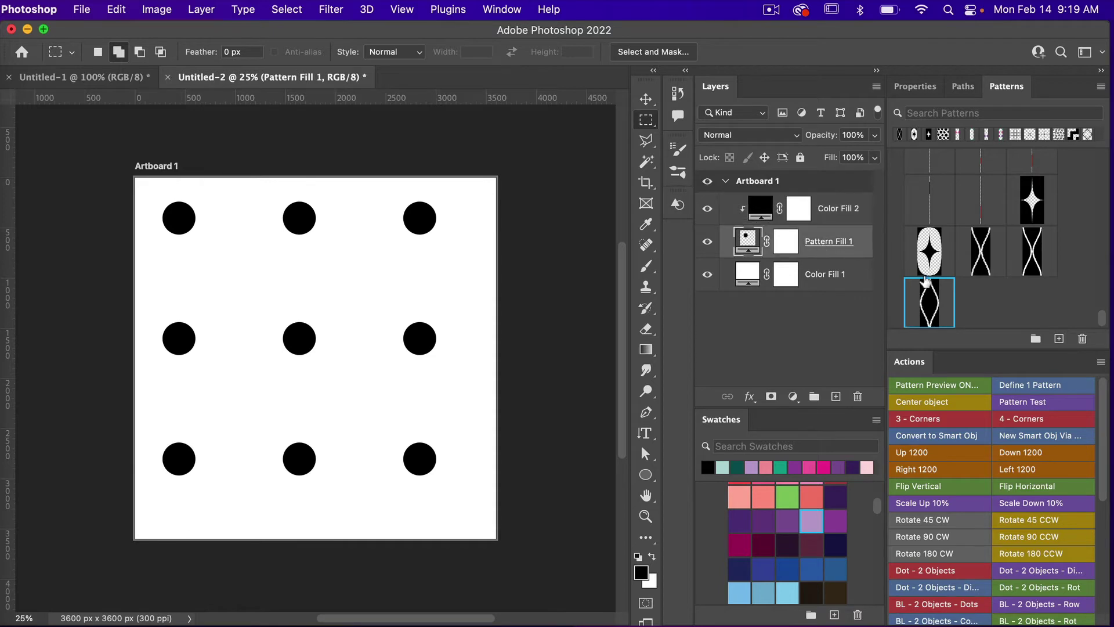
left_click(930, 304)
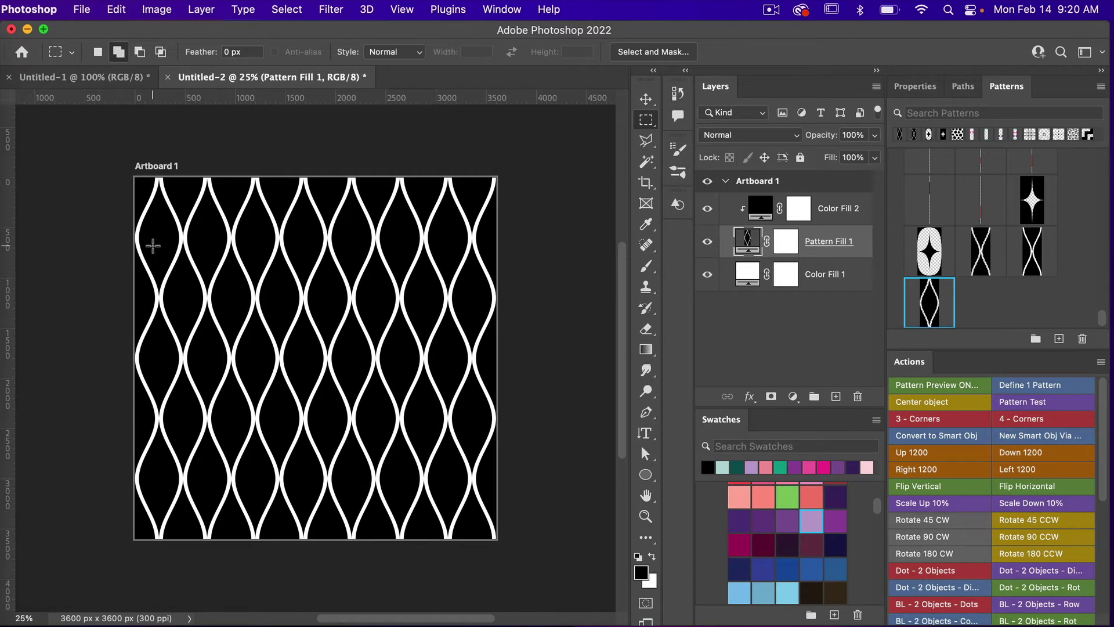
double_click(749, 241)
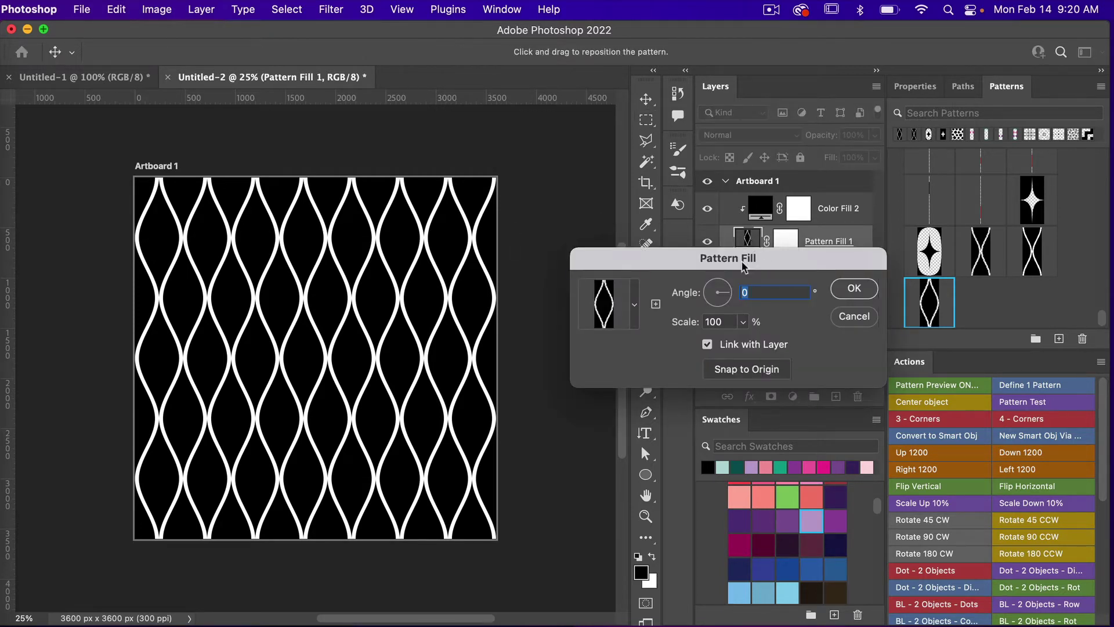
double_click(721, 321)
type("75")
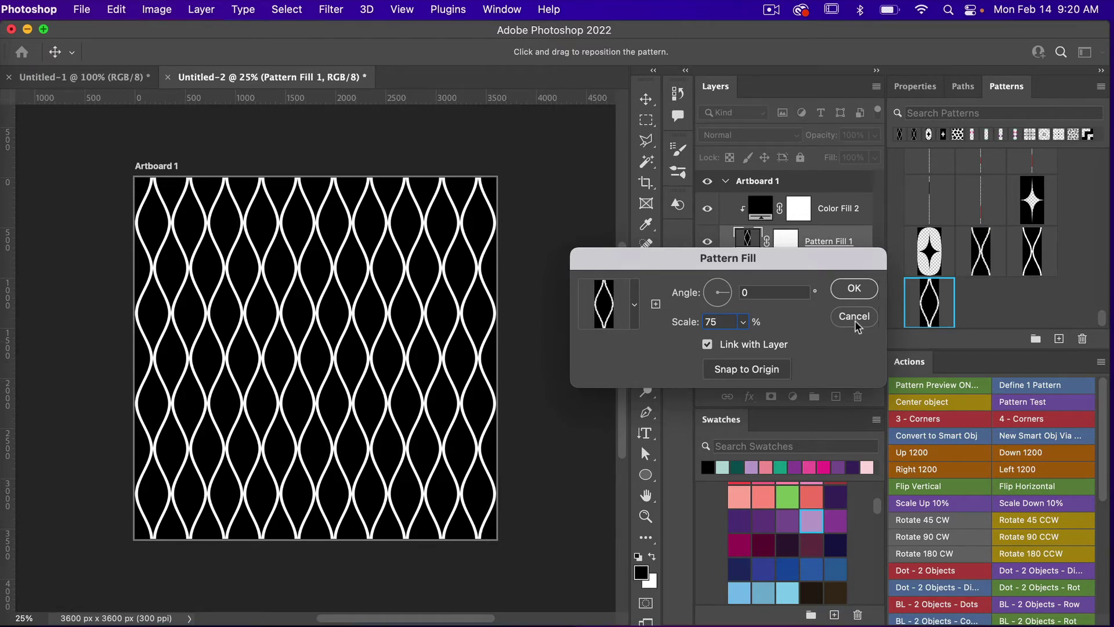
left_click(862, 291)
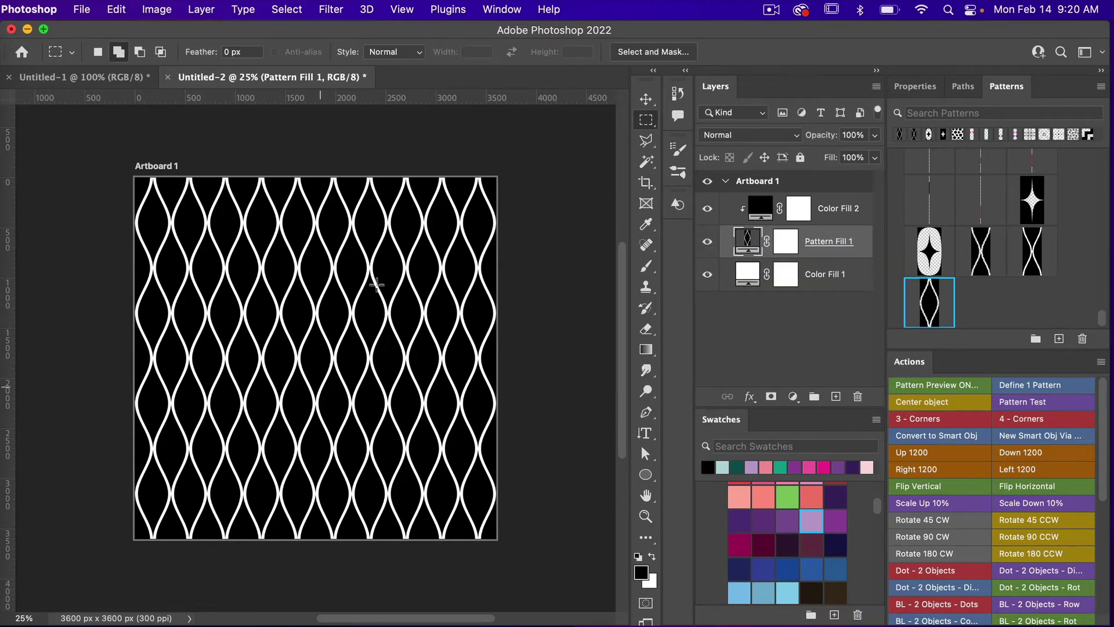
Hide both colour fill layers and define one tile of the scaled-down artwork as a new pattern.
left_click(706, 277)
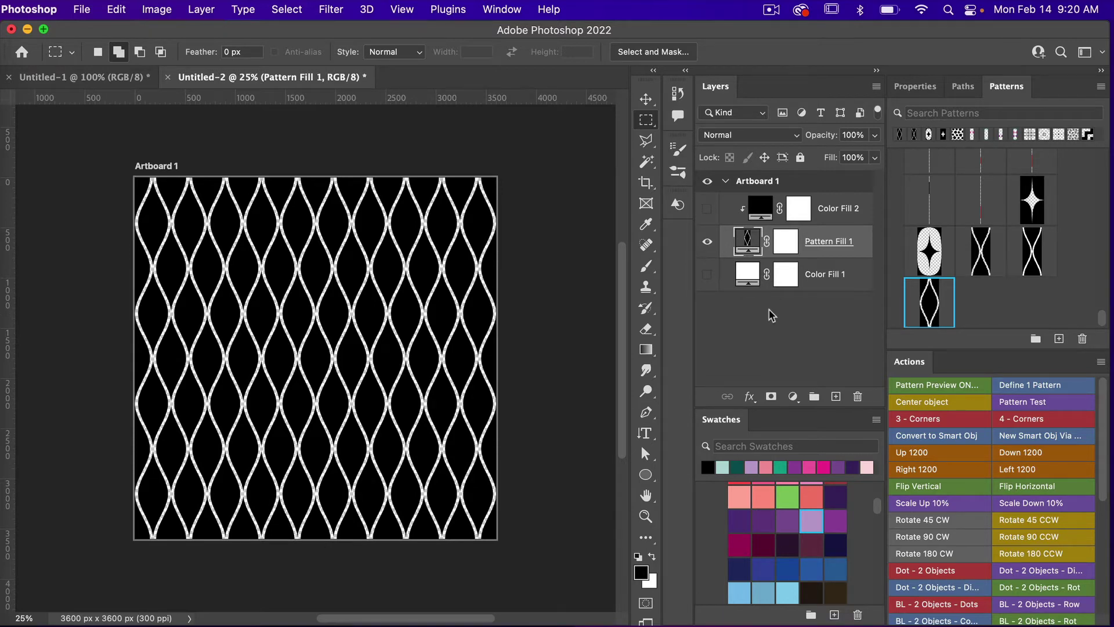
left_click(119, 9)
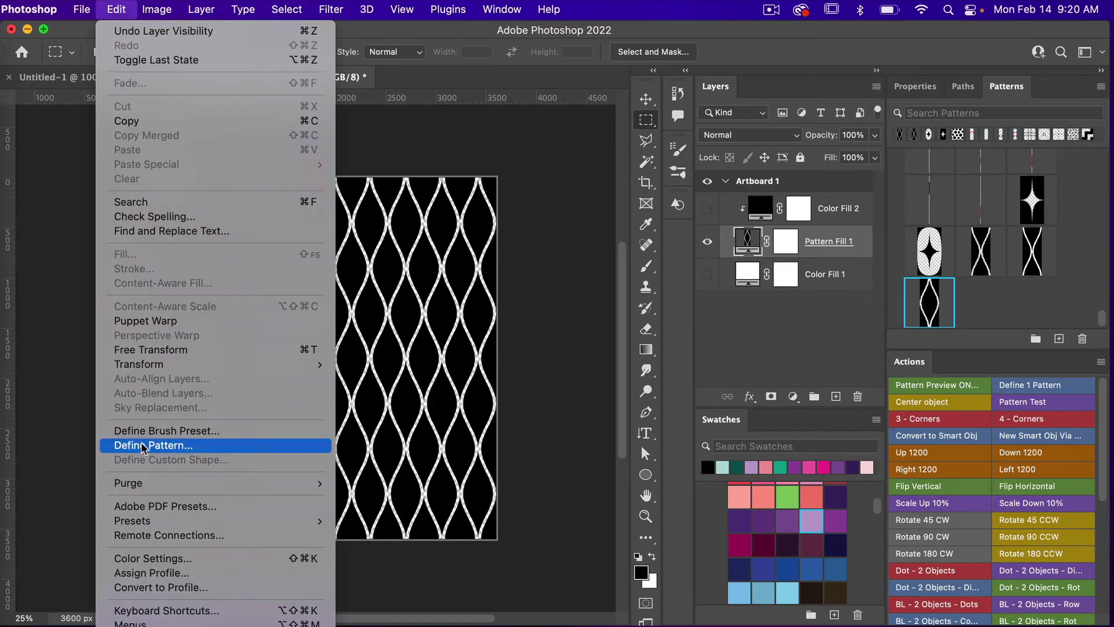
left_click(144, 446)
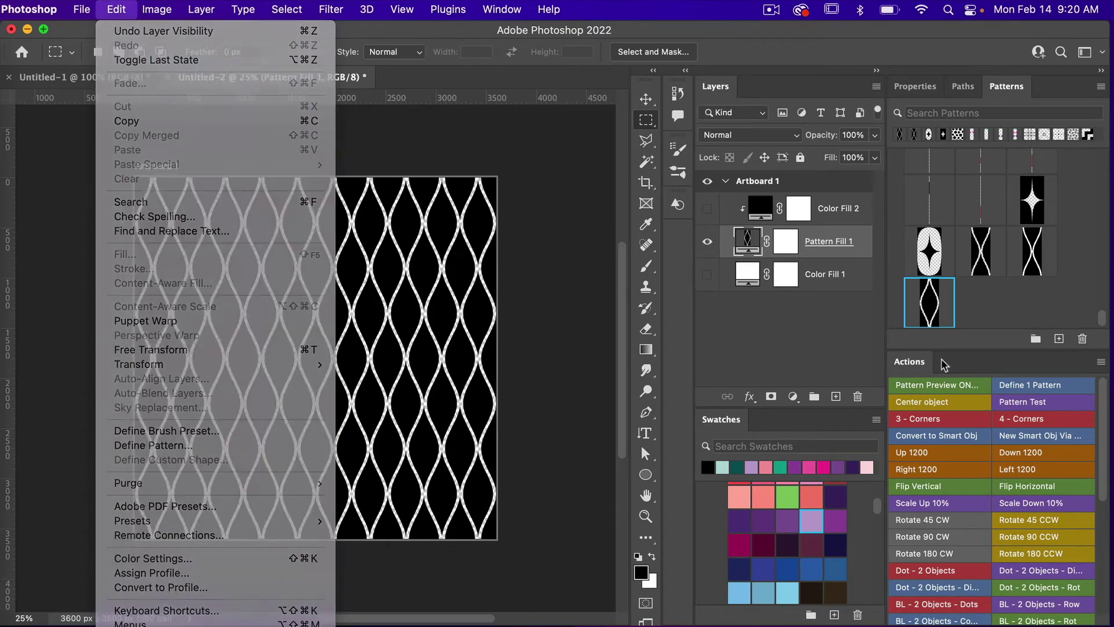
left_click(1056, 387)
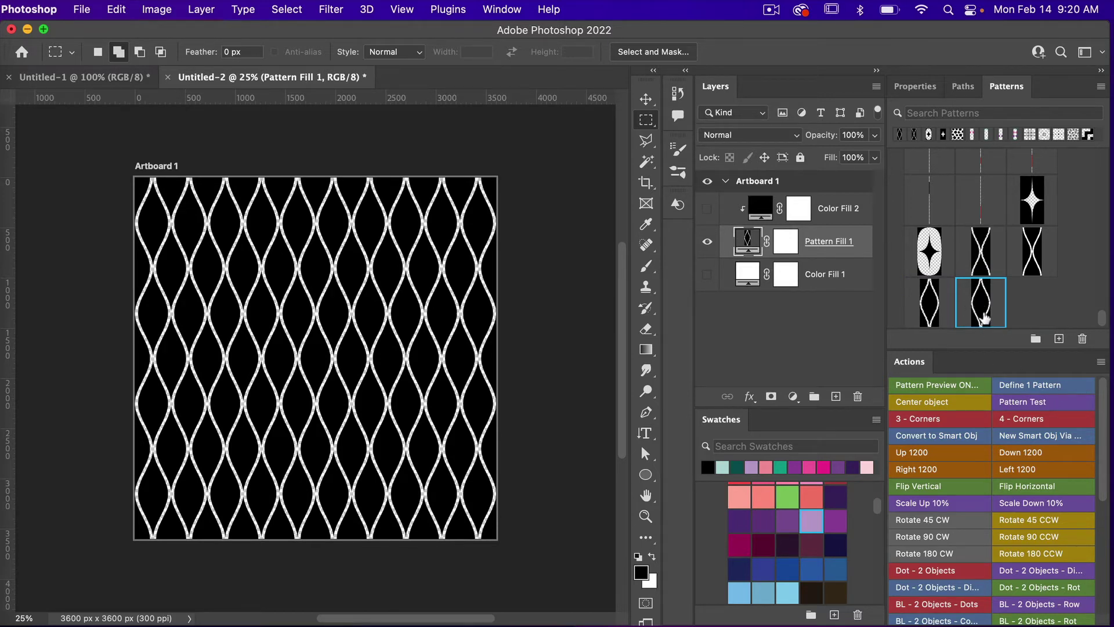
Set the pattern fill's scale to 100% and apply the newly defined smaller pattern to the layer.
double_click(749, 241)
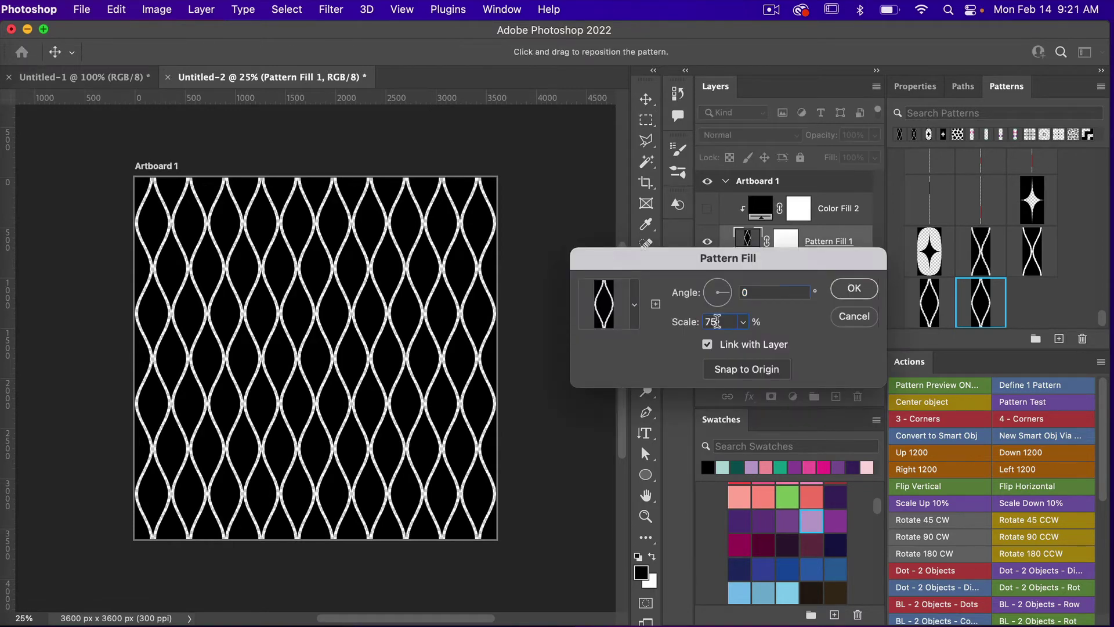
type("100")
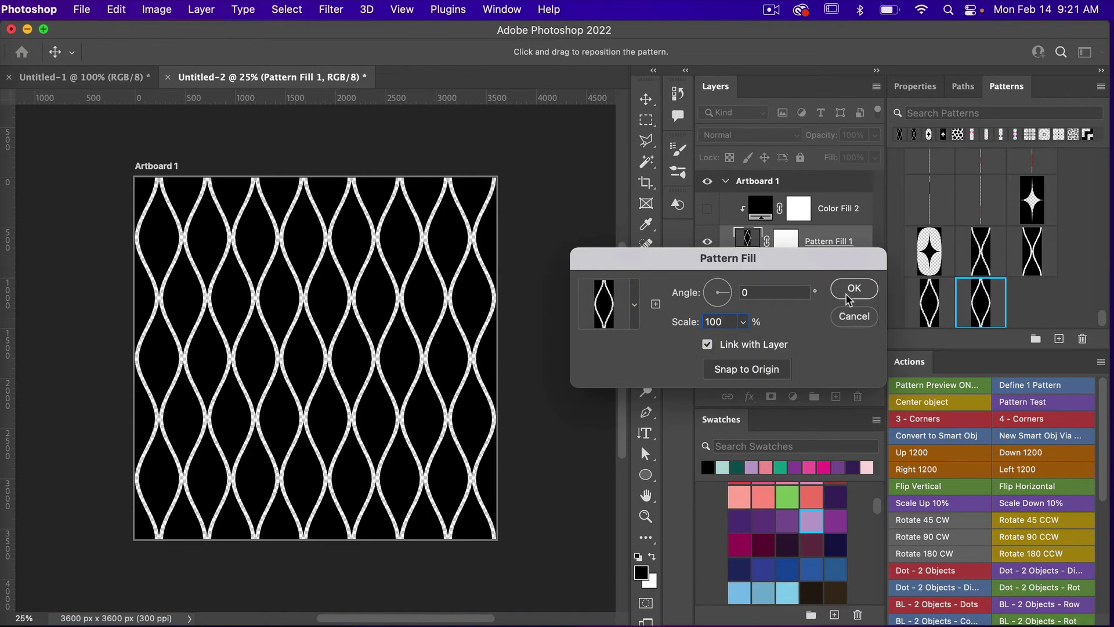
left_click(852, 290)
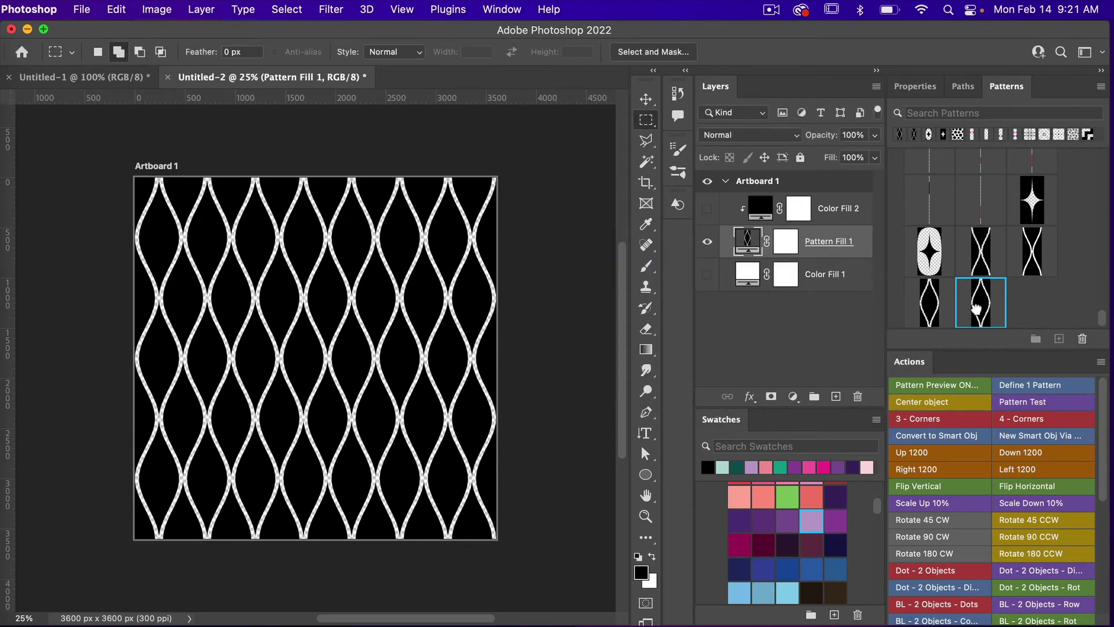
left_click(977, 307)
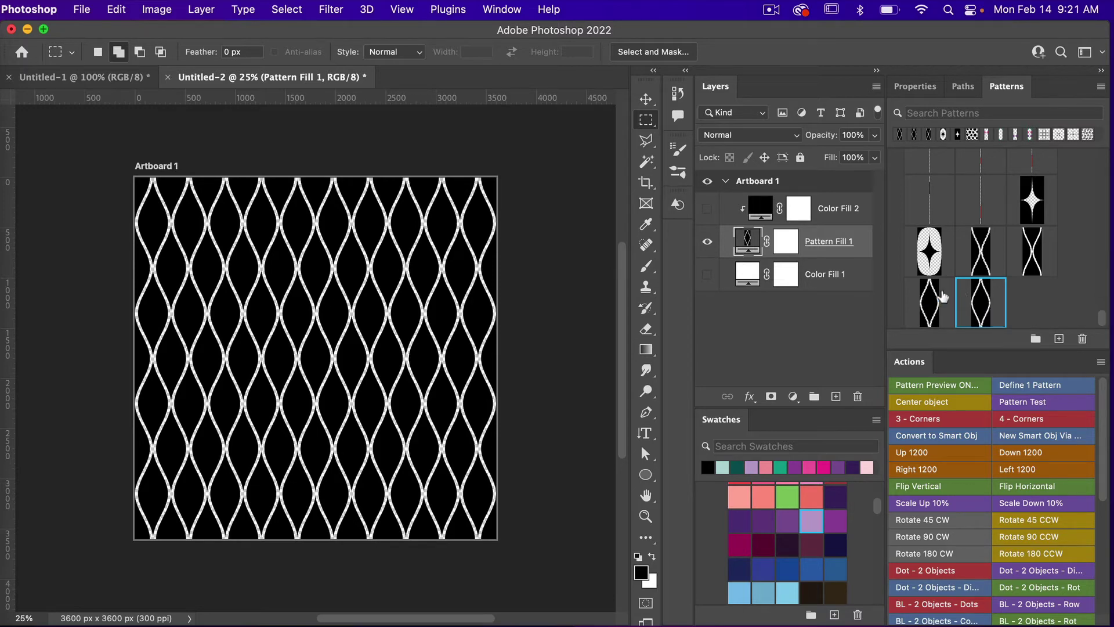
Create a new transparent document of 360 x 900 px at 300 ppi without an artboard.
left_click(82, 9)
left_click(89, 29)
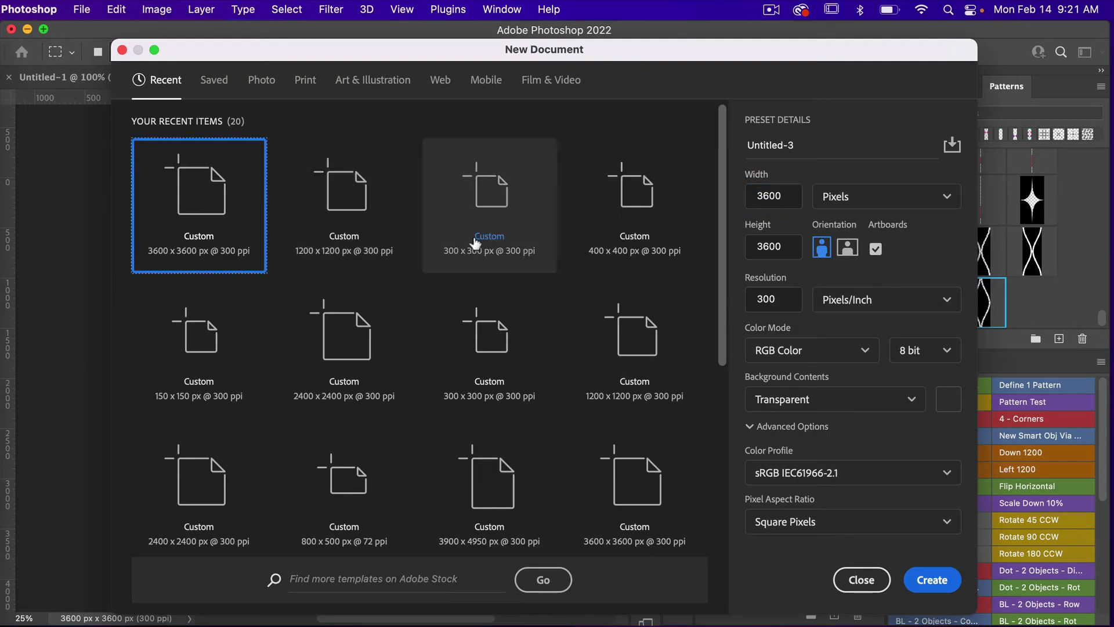
double_click(774, 197)
type("3")
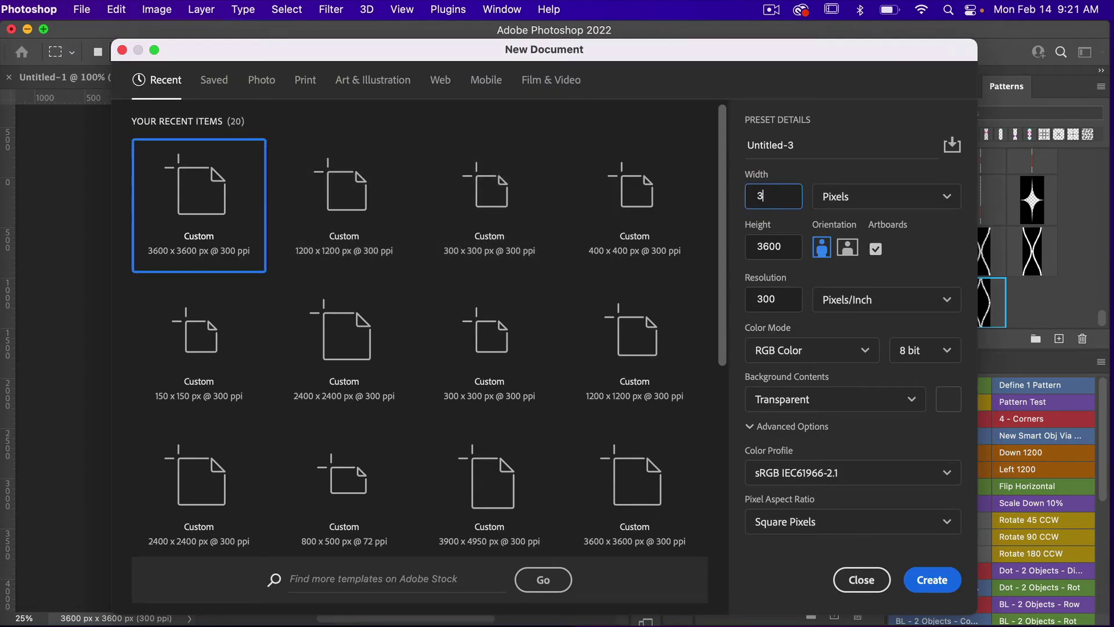
double_click(778, 246)
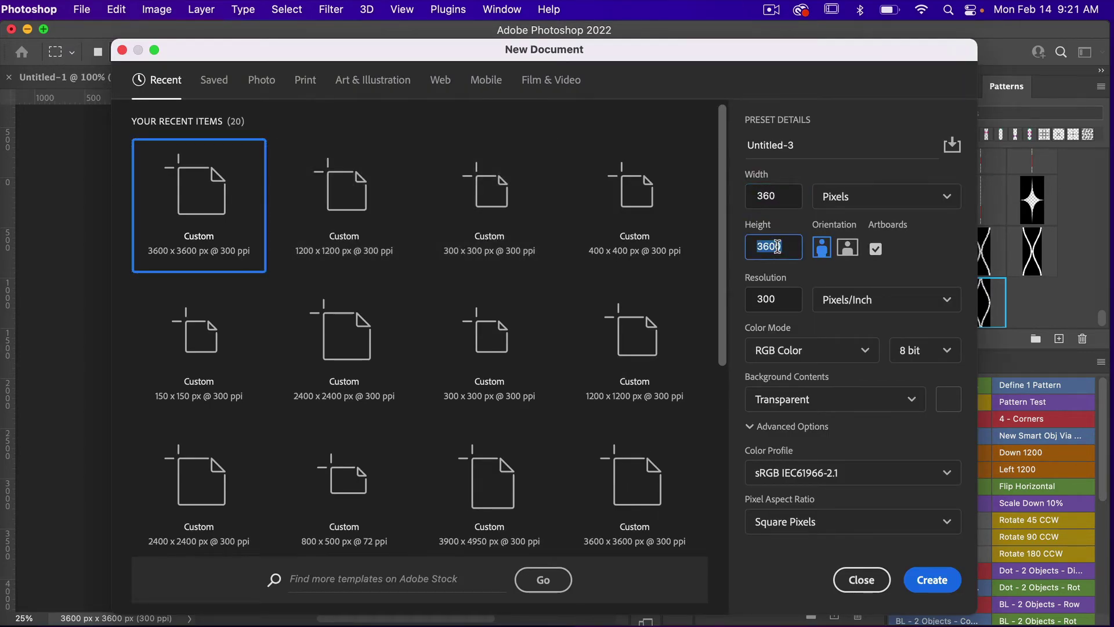
type("900")
left_click(876, 249)
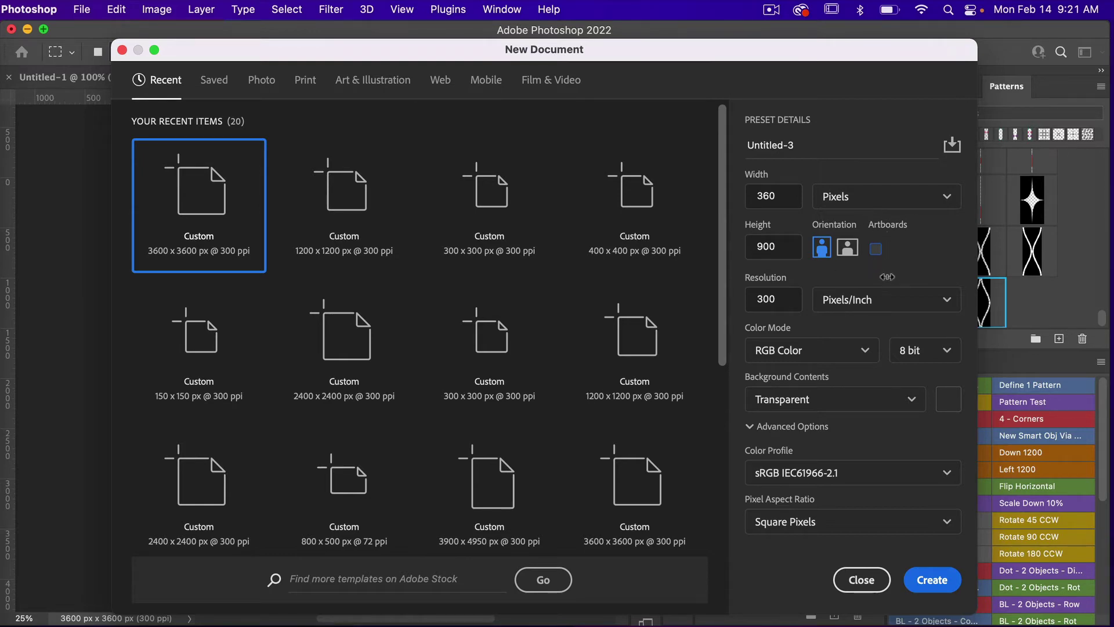
left_click(932, 580)
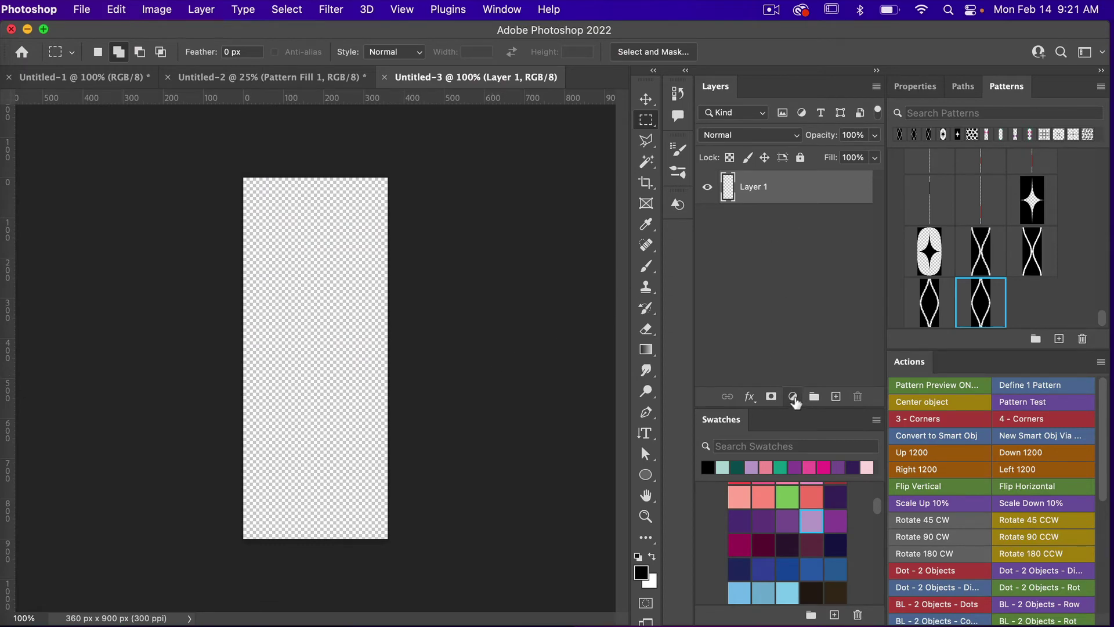
Add a pattern fill layer to the new document and apply the smaller pointed-shape pattern to it.
left_click(792, 397)
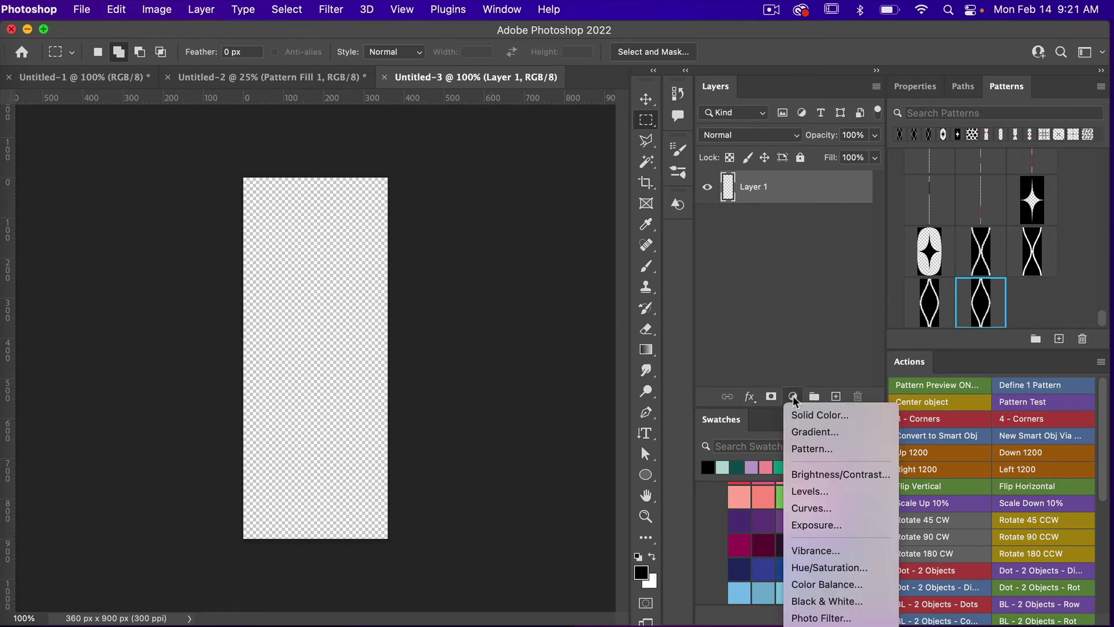
left_click(834, 451)
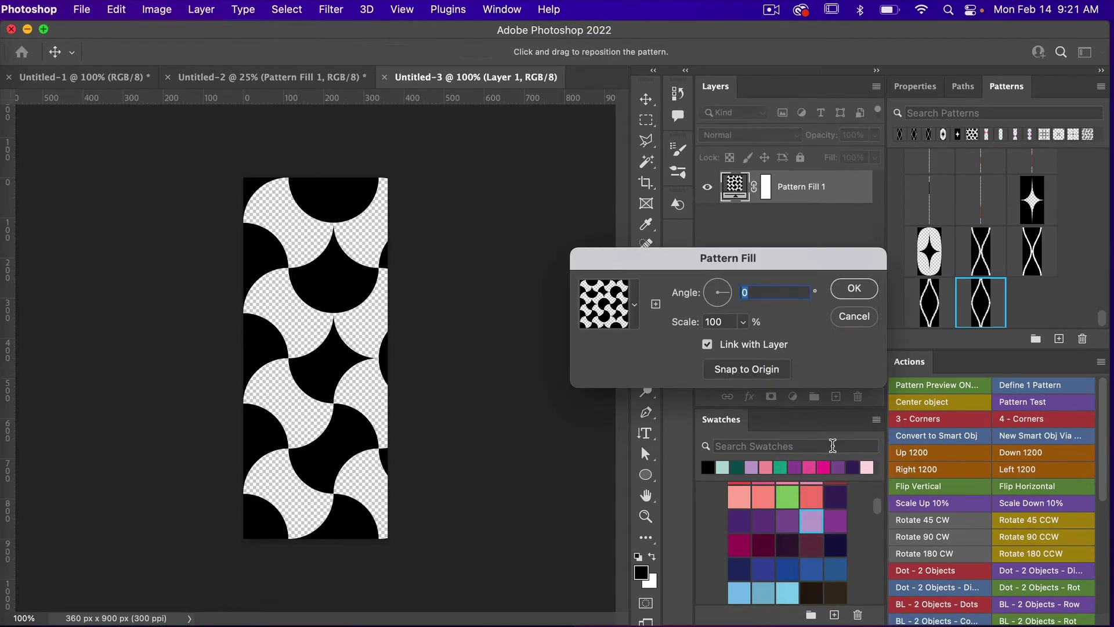
left_click(860, 289)
left_click(984, 300)
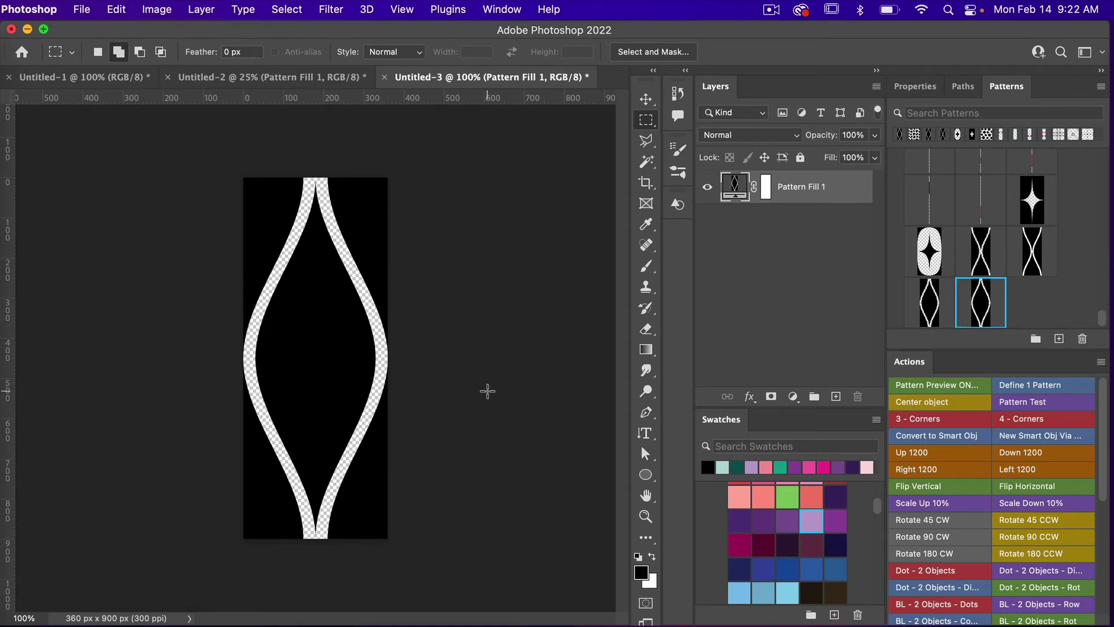
Rasterize the pattern fill layer and select the transparent curved outline by inverting a selection of its pixels.
right_click(807, 189)
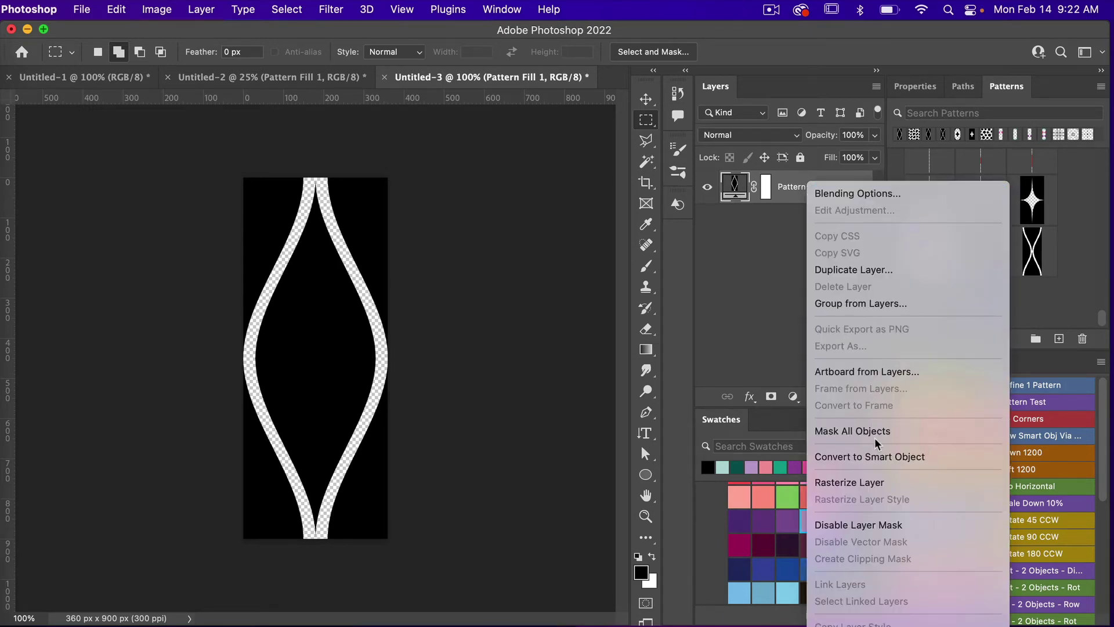
left_click(850, 482)
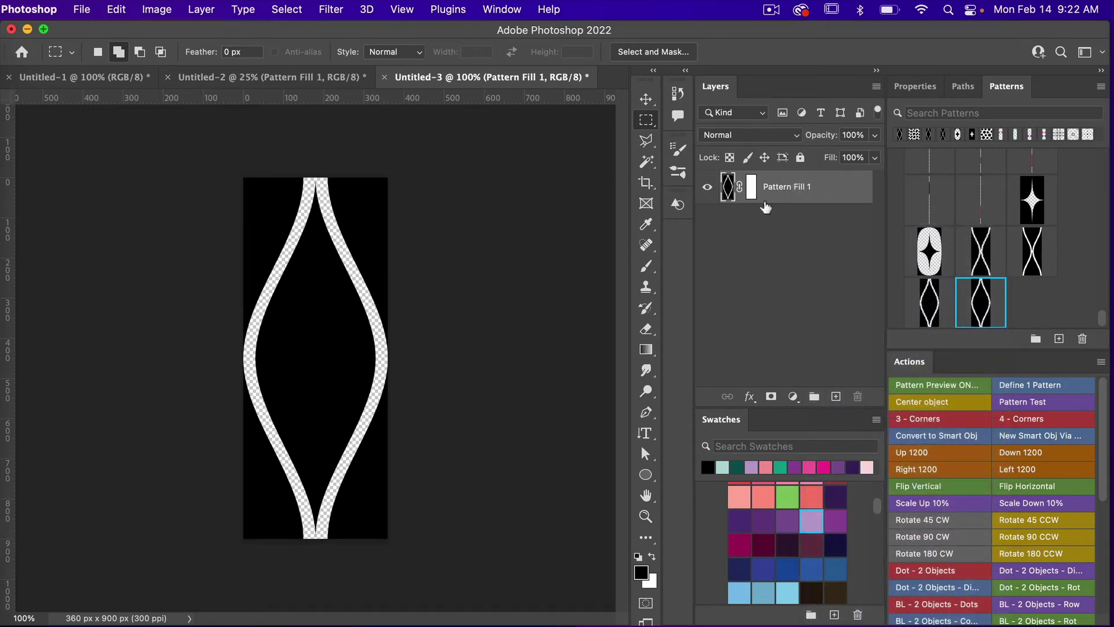
left_click(729, 188, "super")
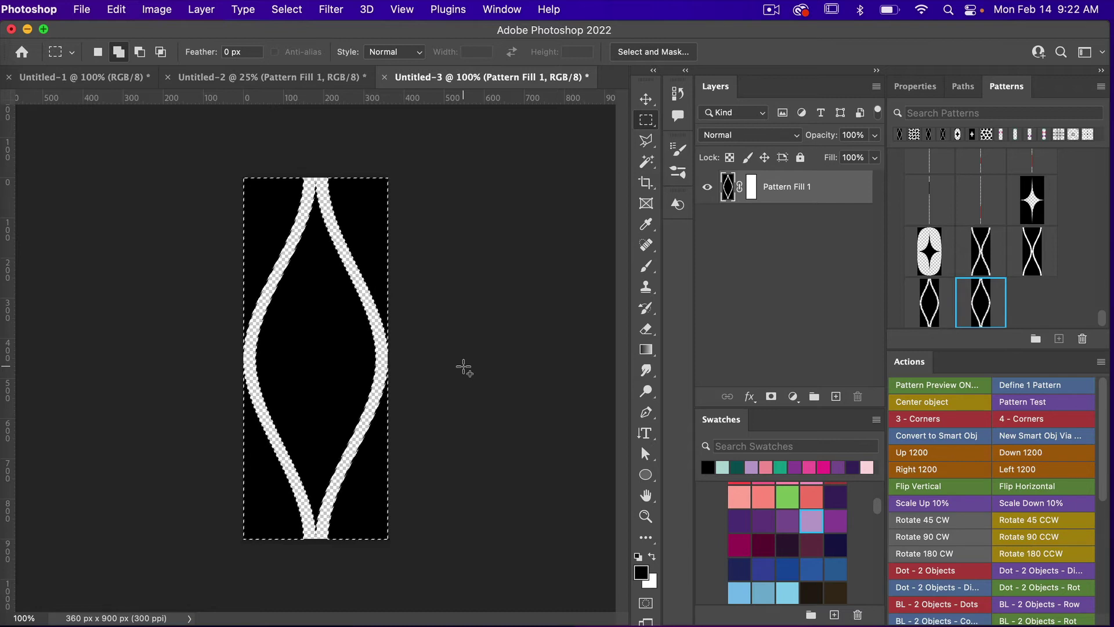
key("super+shift+i")
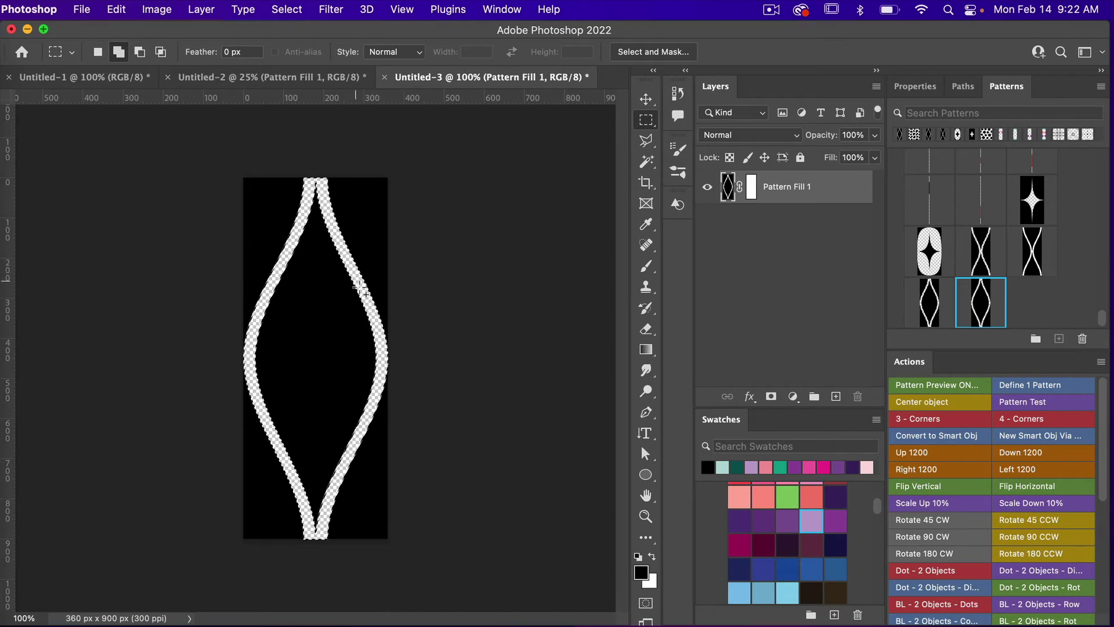
Fill the selected outline with black on a new layer and, with the original layer hidden, define it as a new pattern.
left_click(834, 398)
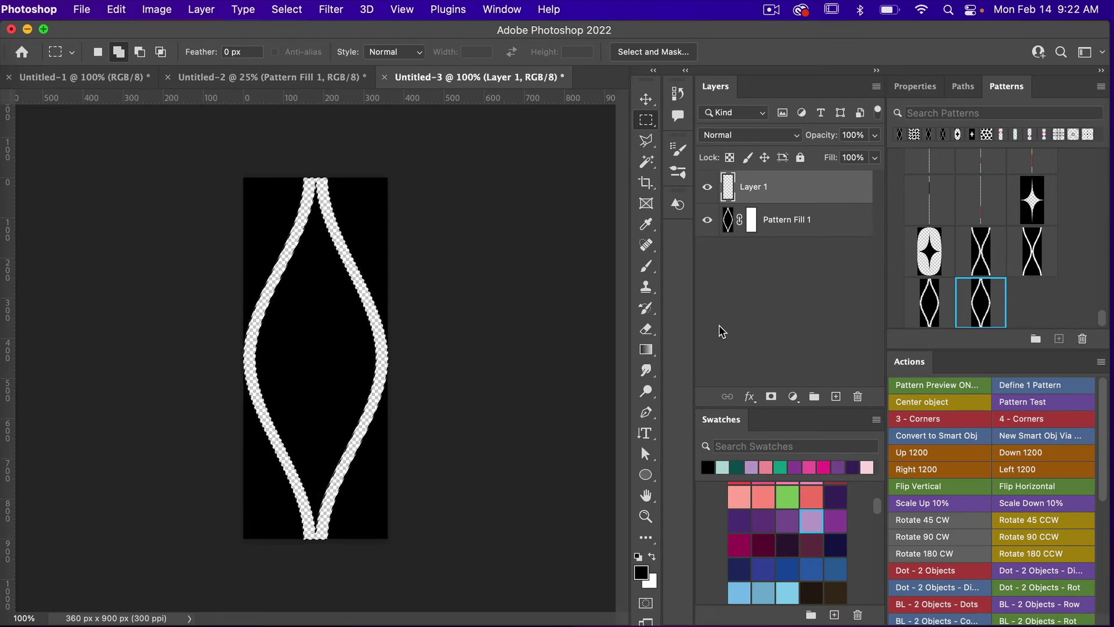
key("alt+BackSpace")
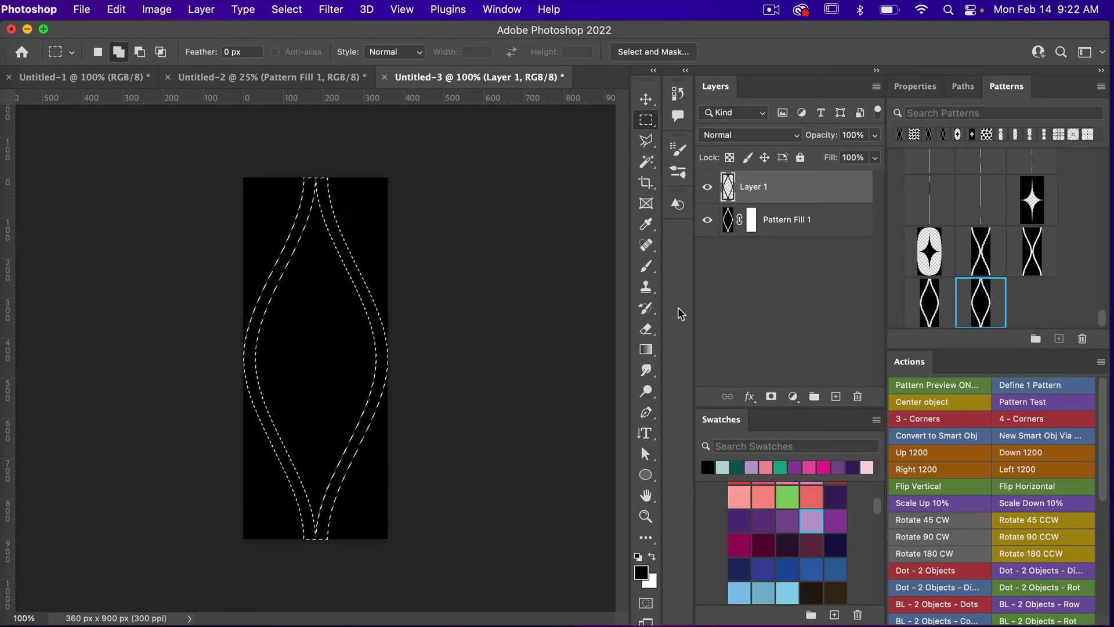
left_click(708, 220)
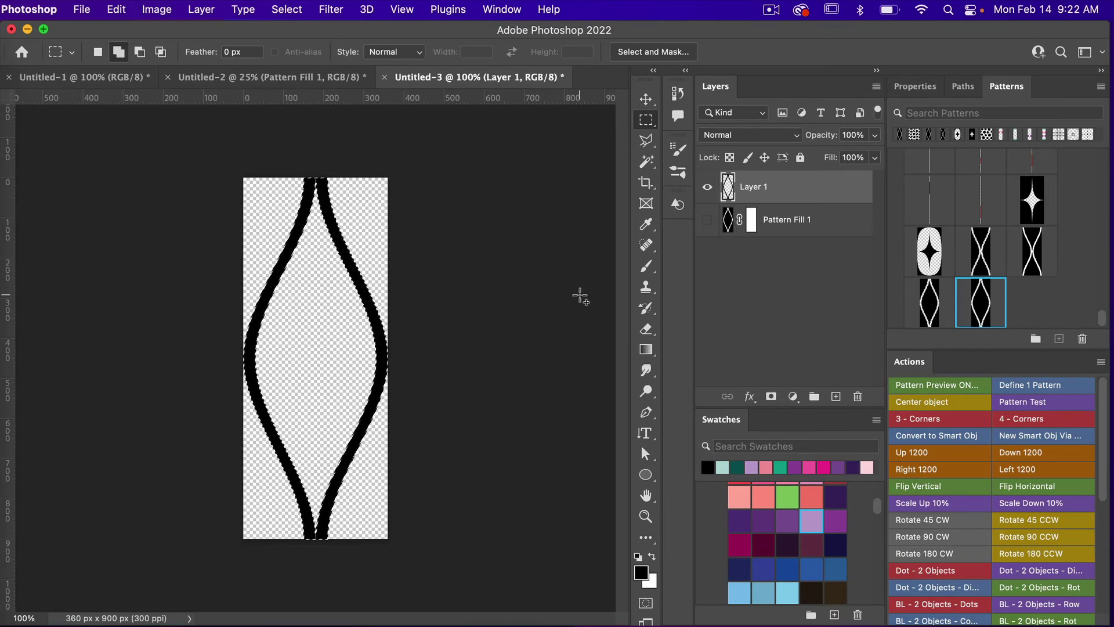
key("super+d")
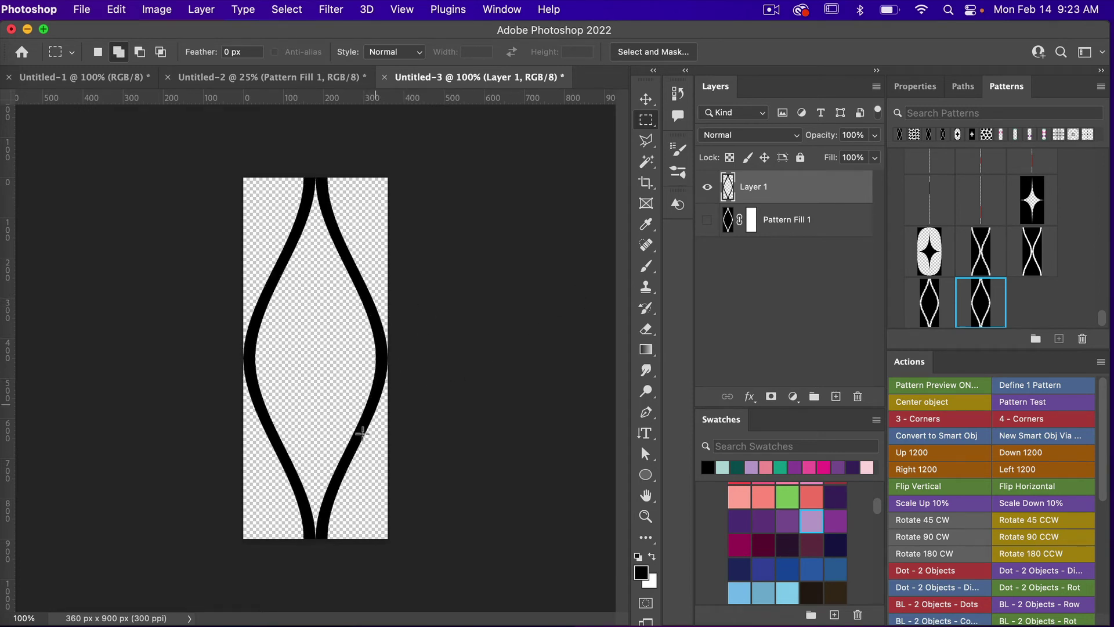
left_click(1048, 386)
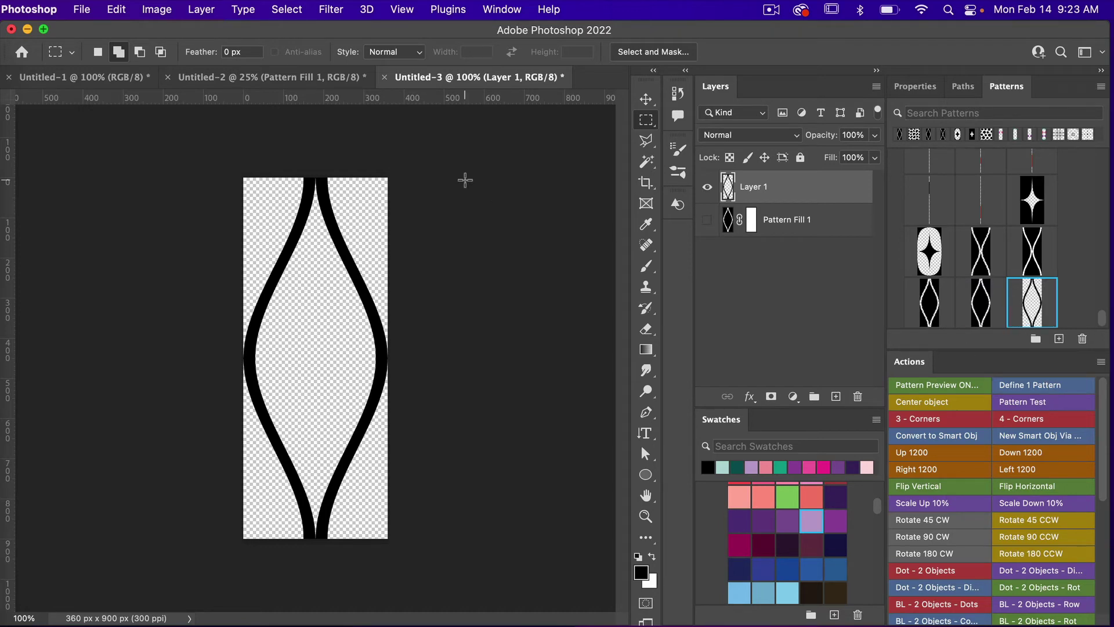
Switch to the Untitled-2 document and show both colour fill layers again.
left_click(292, 76)
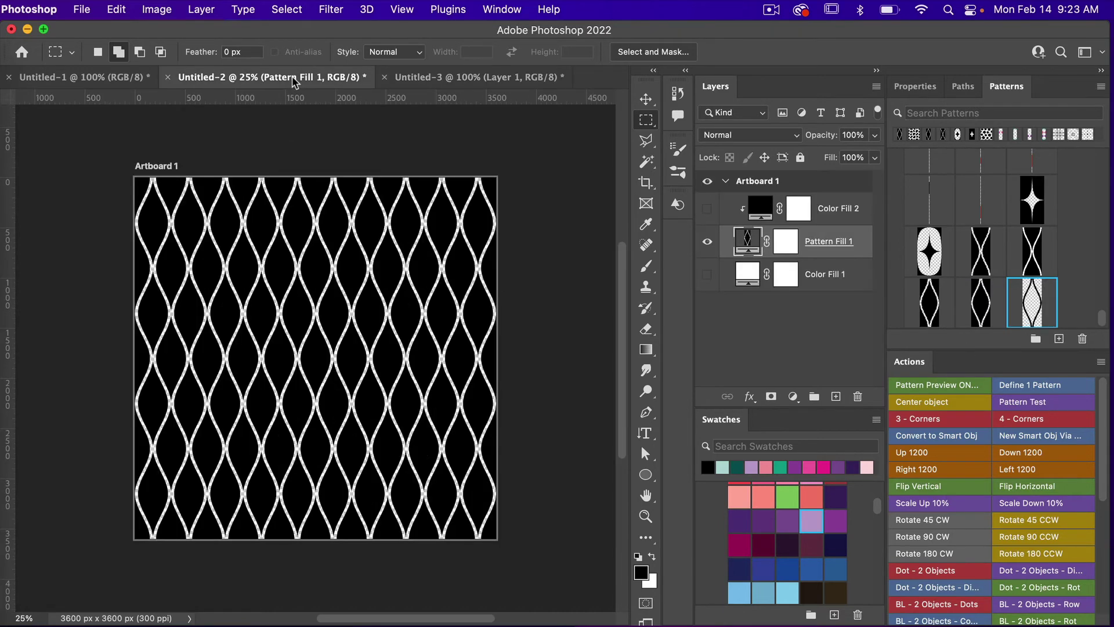
scroll(561, 398, "right", 2)
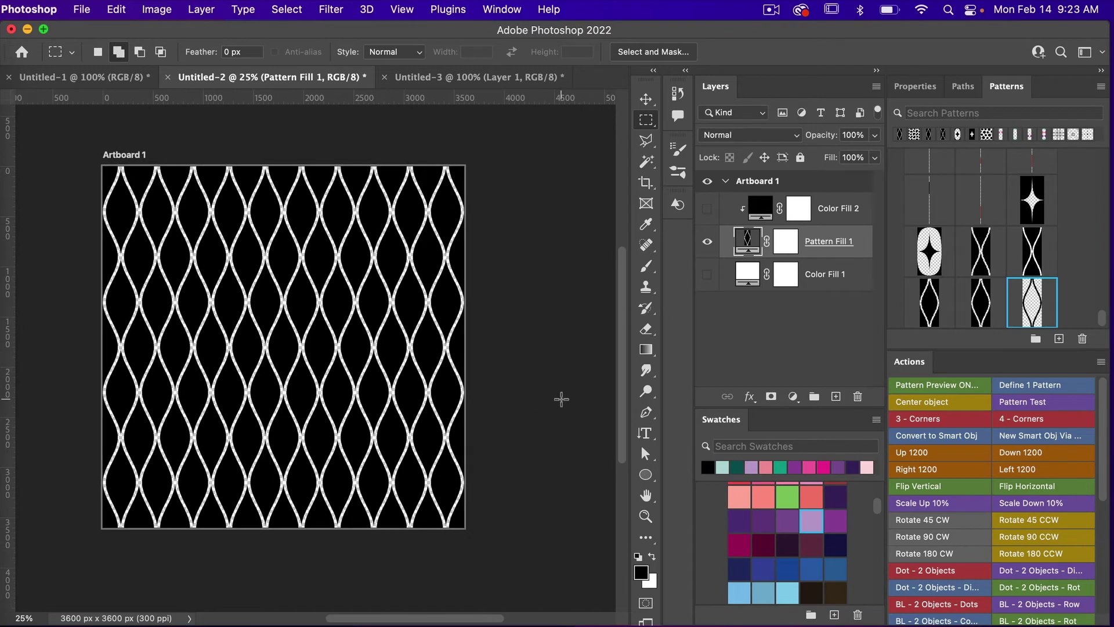
left_click(707, 209)
left_click(707, 274)
Recolour Color Fill 1 with the dark teal swatch and Color Fill 2 with the pale aqua swatch.
left_click(827, 278)
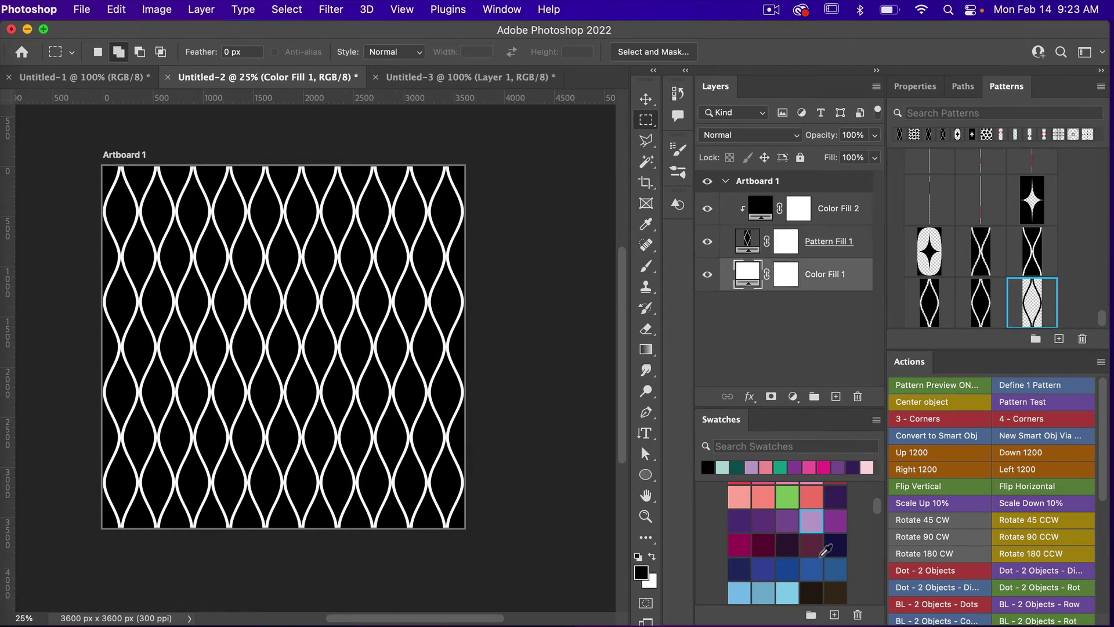
scroll(827, 549, "down", 4)
scroll(821, 545, "up", 5)
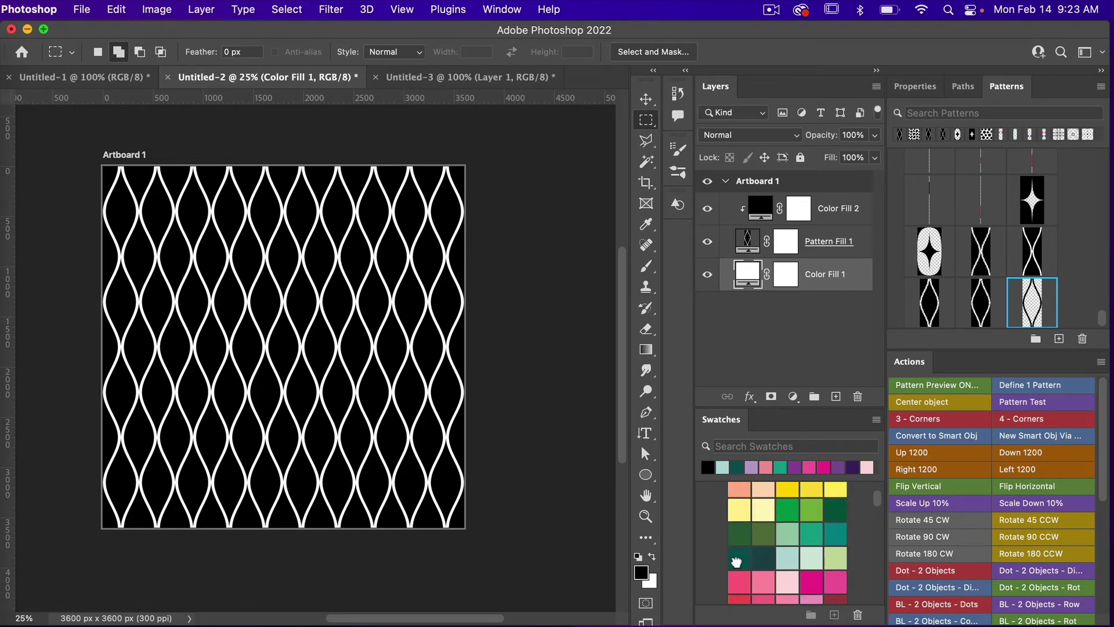
left_click(740, 557)
left_click(825, 209)
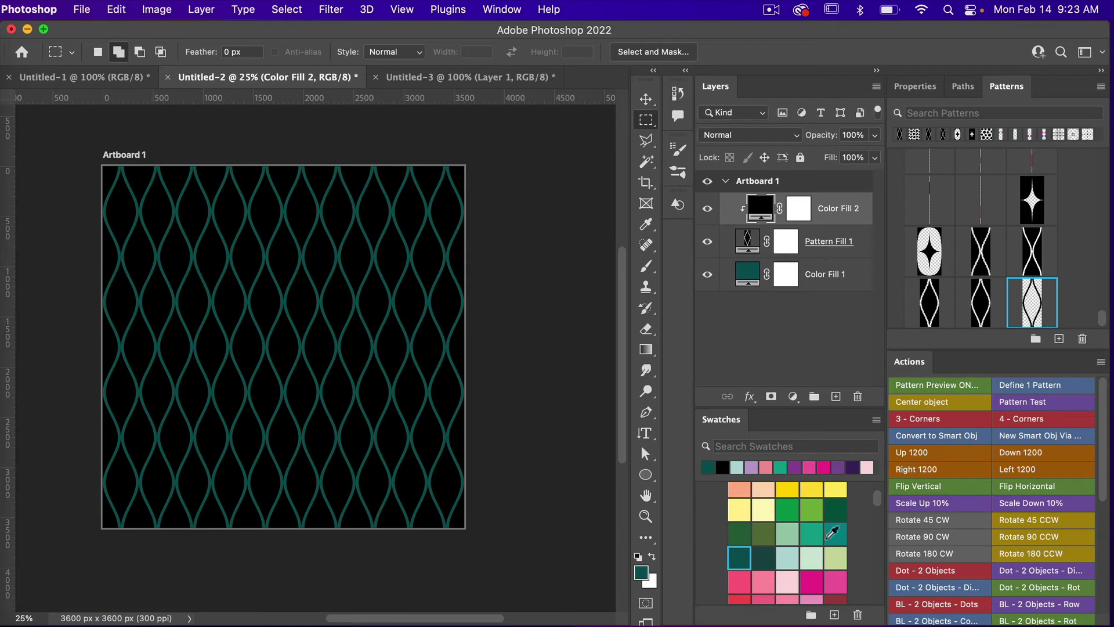
left_click(790, 552)
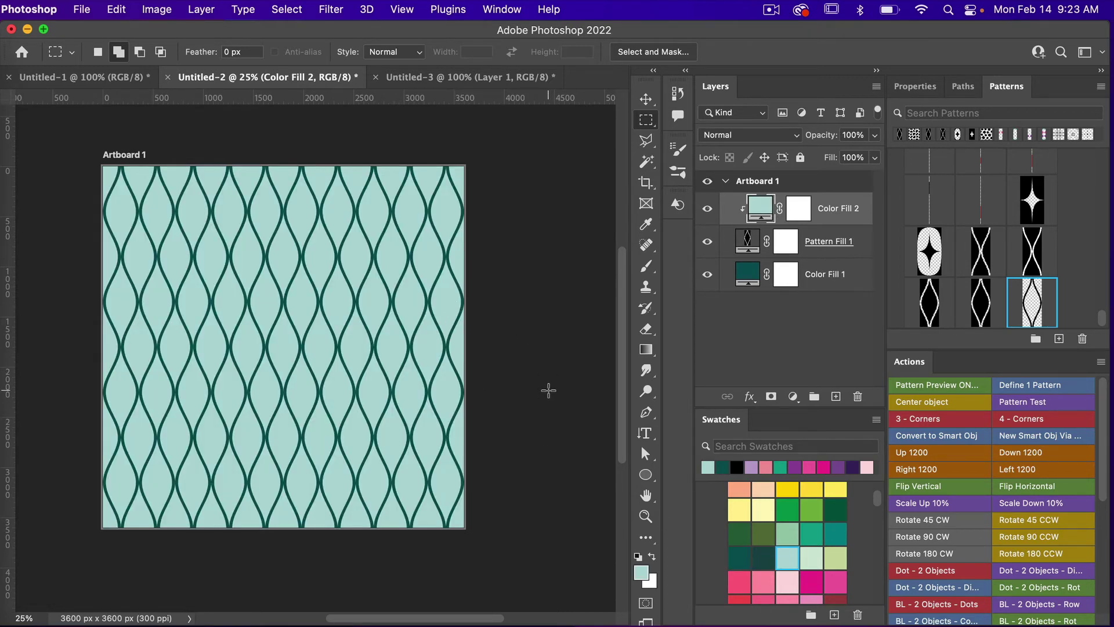
Duplicate Artboard 1 with all its layers using the Artboard tool, placing the copy beside the original.
key("ctrl+minus")
scroll(549, 390, "right", 3)
scroll(548, 390, "down", 2)
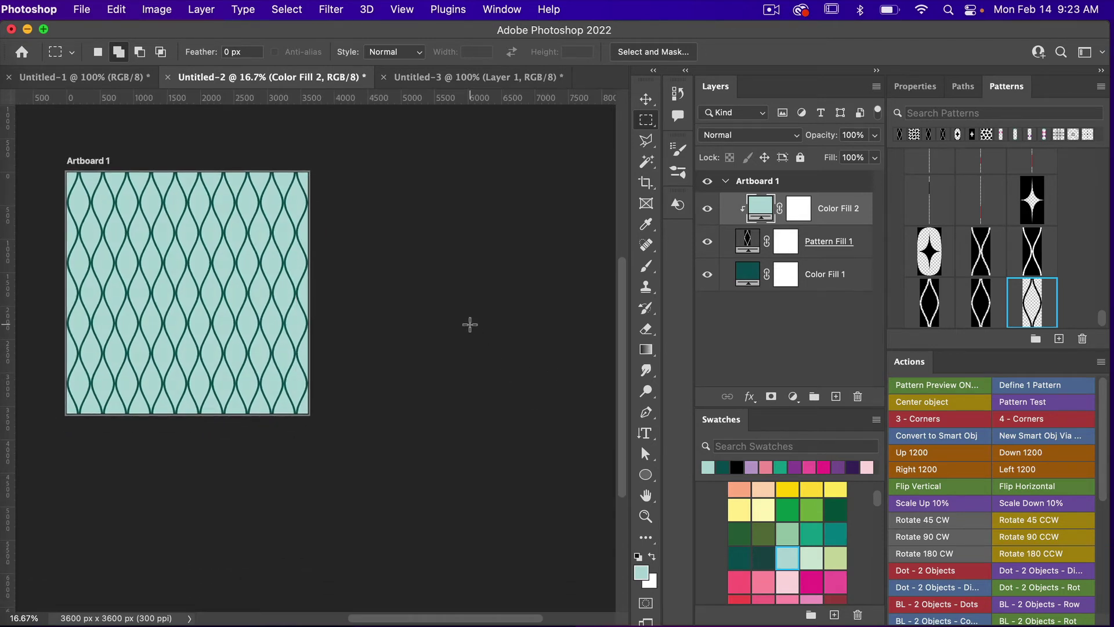
key("v")
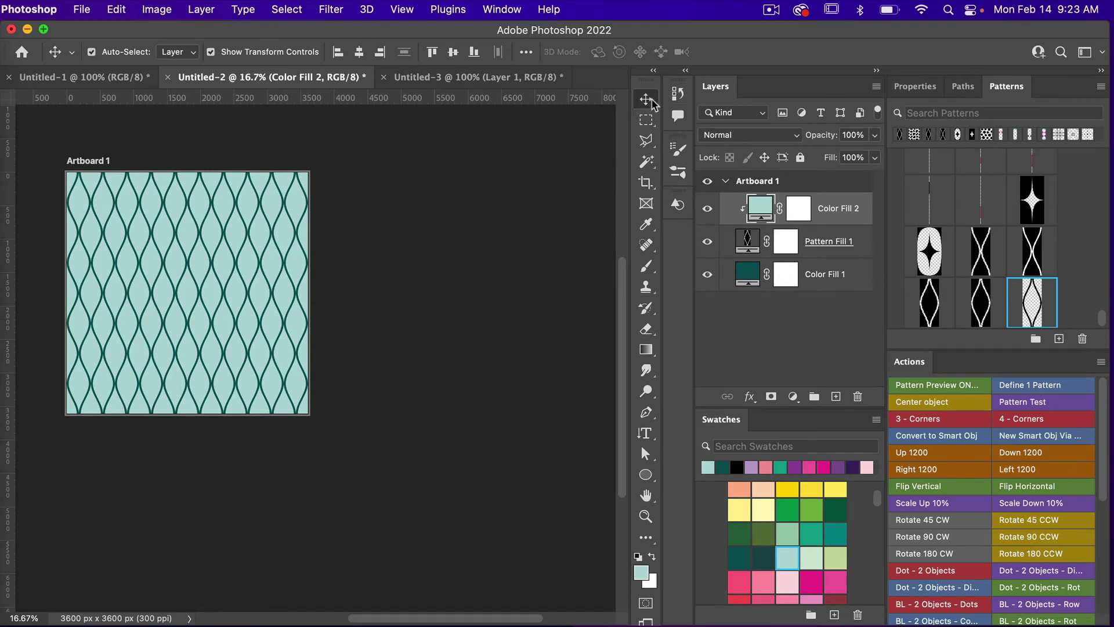
key("shift+v")
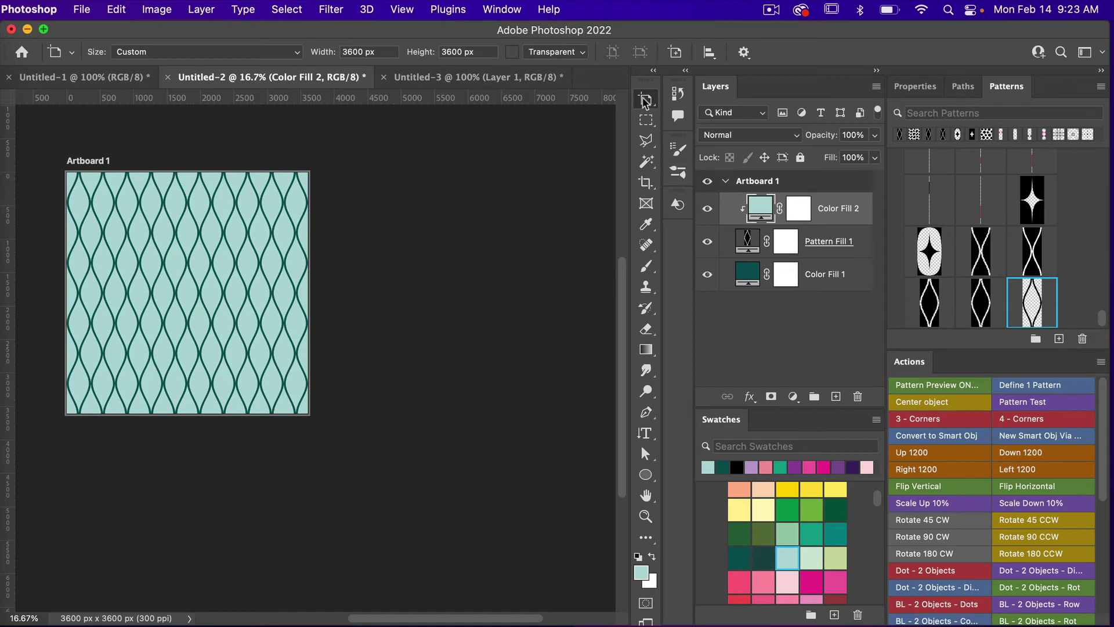
left_click(654, 103)
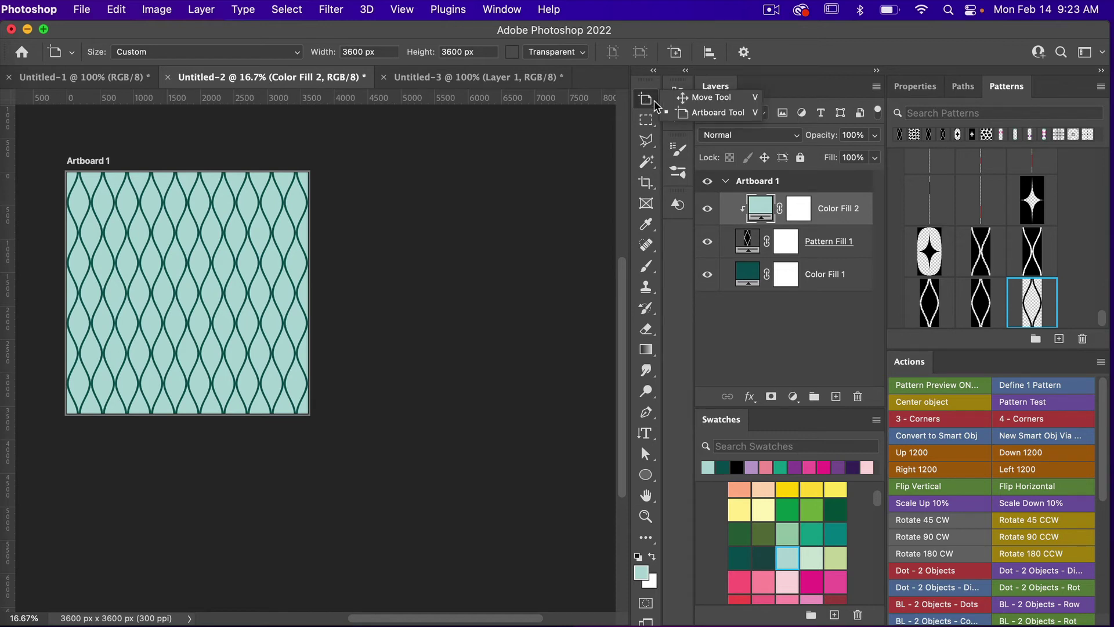
left_click(748, 115)
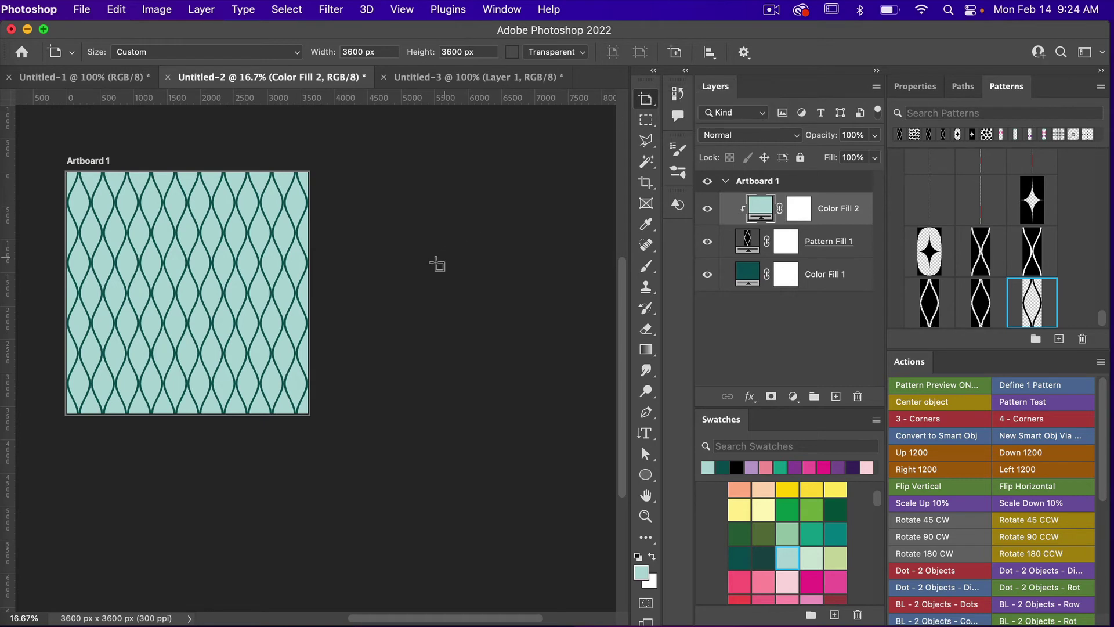
left_click(772, 182)
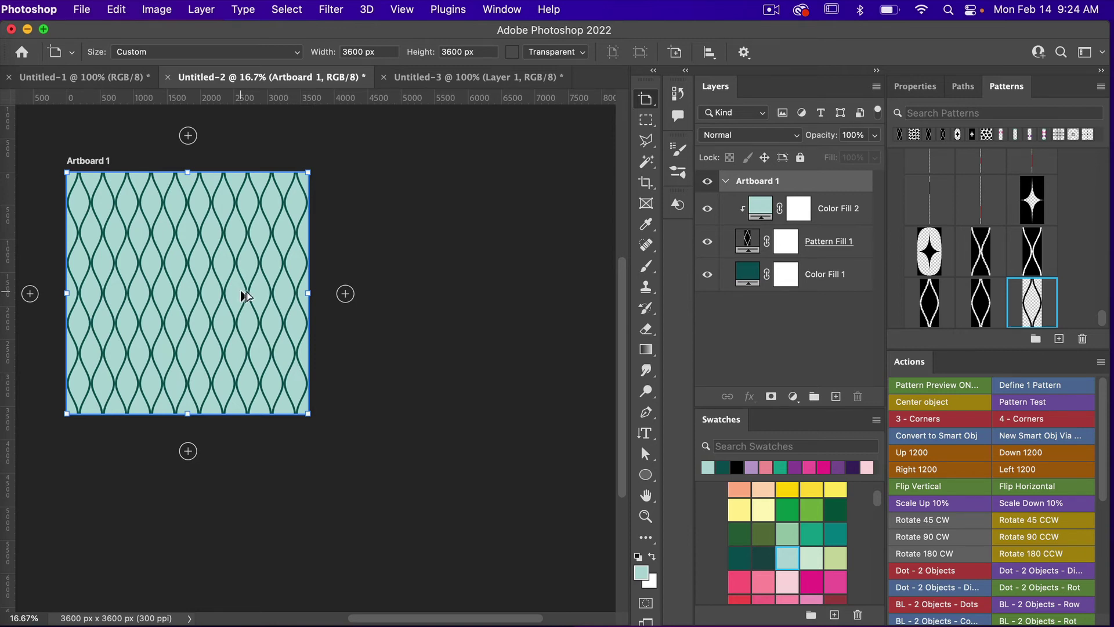
left_click_drag(244, 296, 500, 295)
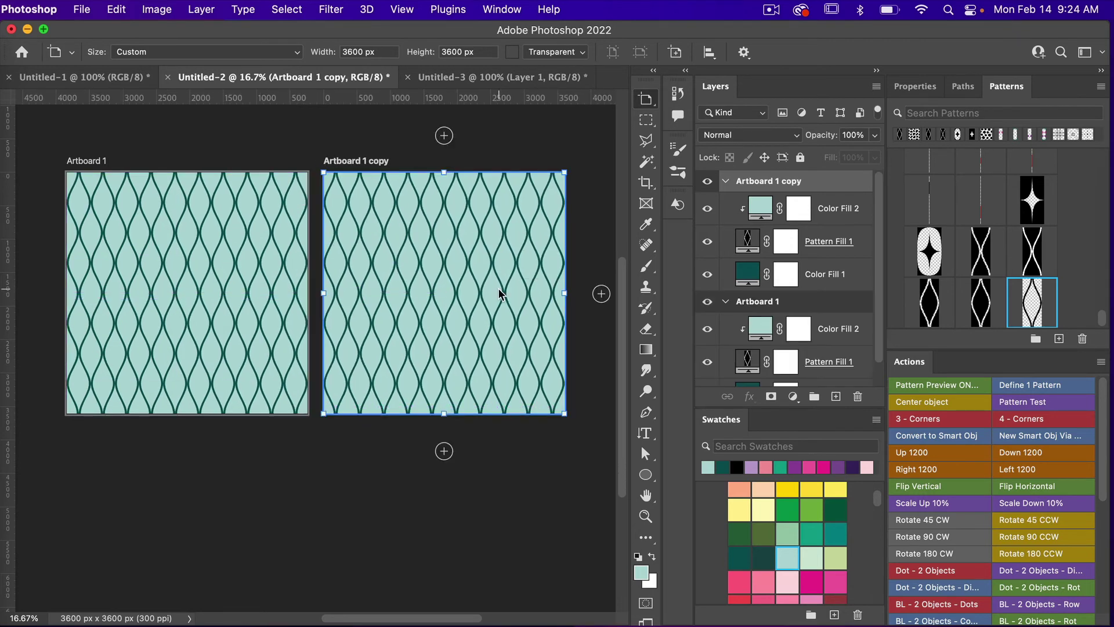
Move the original artboard above its copy in the layer stack and rename it 1-Pattern.
left_click_drag(758, 307, 770, 176)
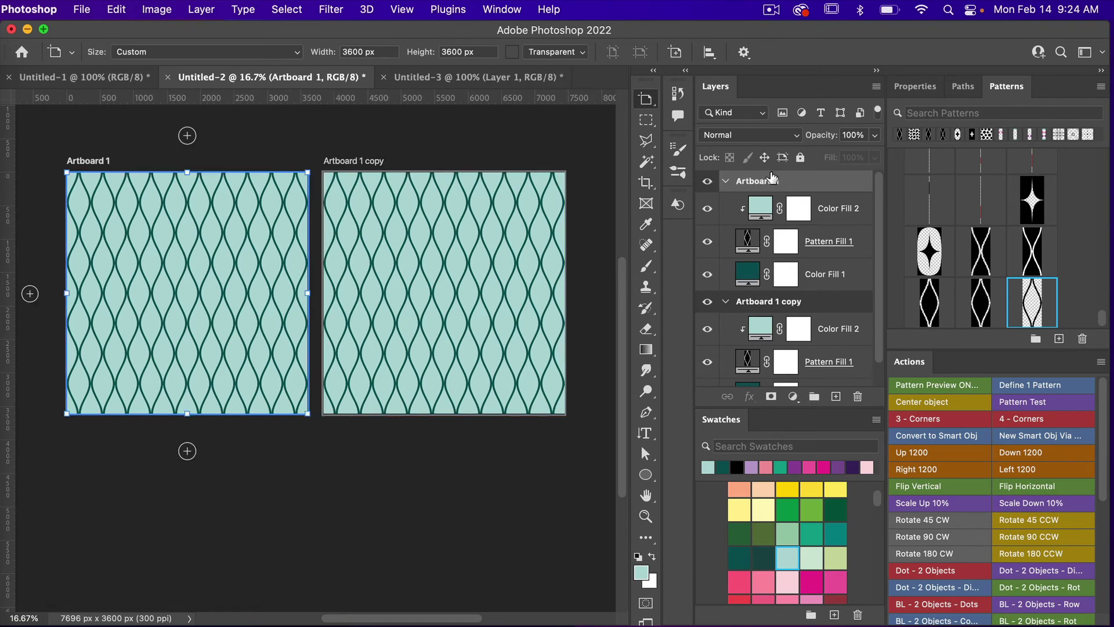
double_click(757, 181)
type("1-Pattern")
key("Return")
Rename the copied artboard as 2-Pattern.
left_click(776, 303)
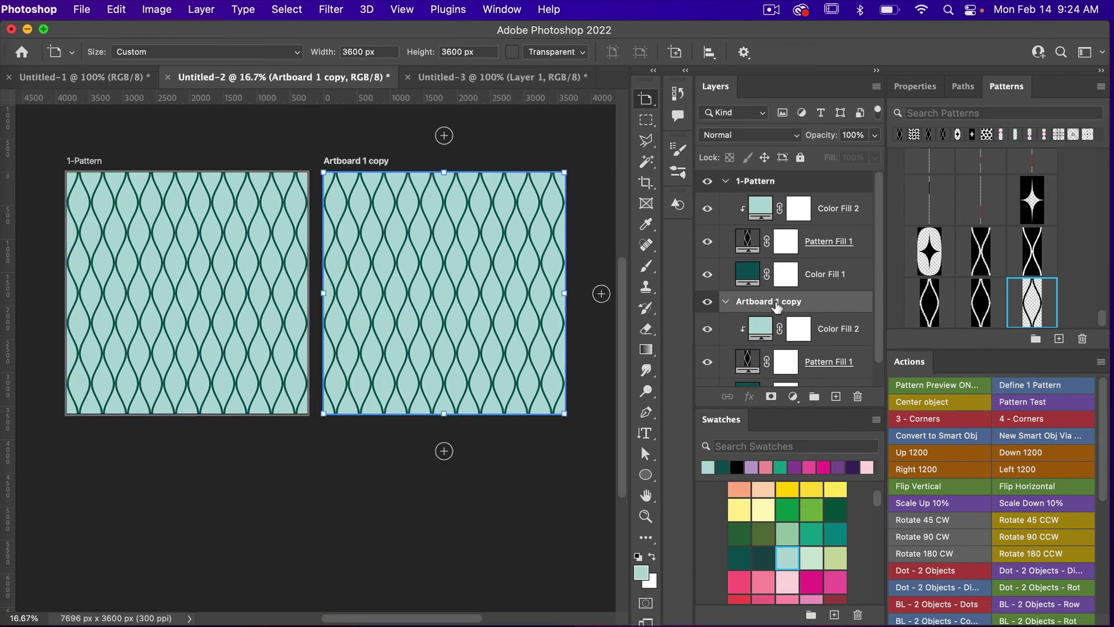
double_click(777, 304)
type("2-Pattern")
key("Return")
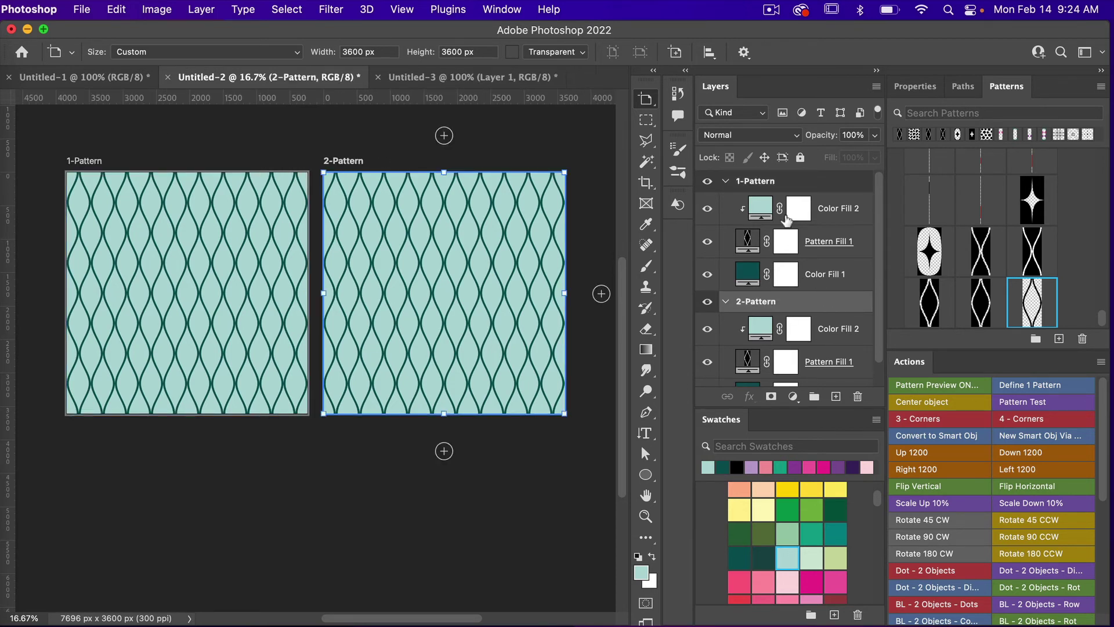
Apply the newly defined outline pattern to the pattern fill layer in the 2-Pattern artboard.
left_click(806, 185)
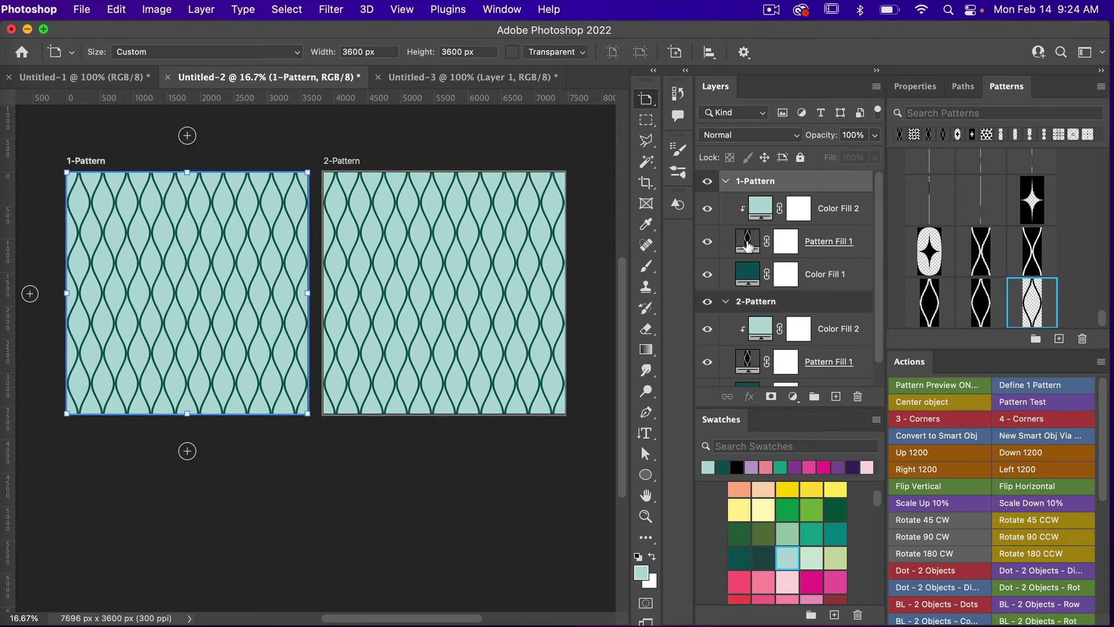
scroll(825, 317, "down", 1)
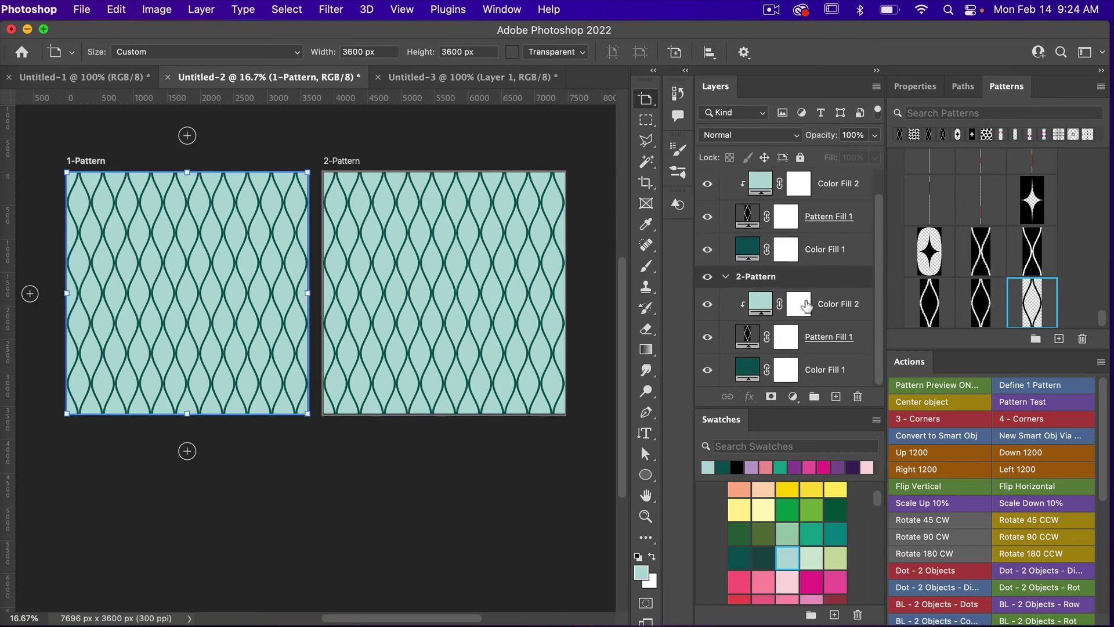
left_click(823, 342)
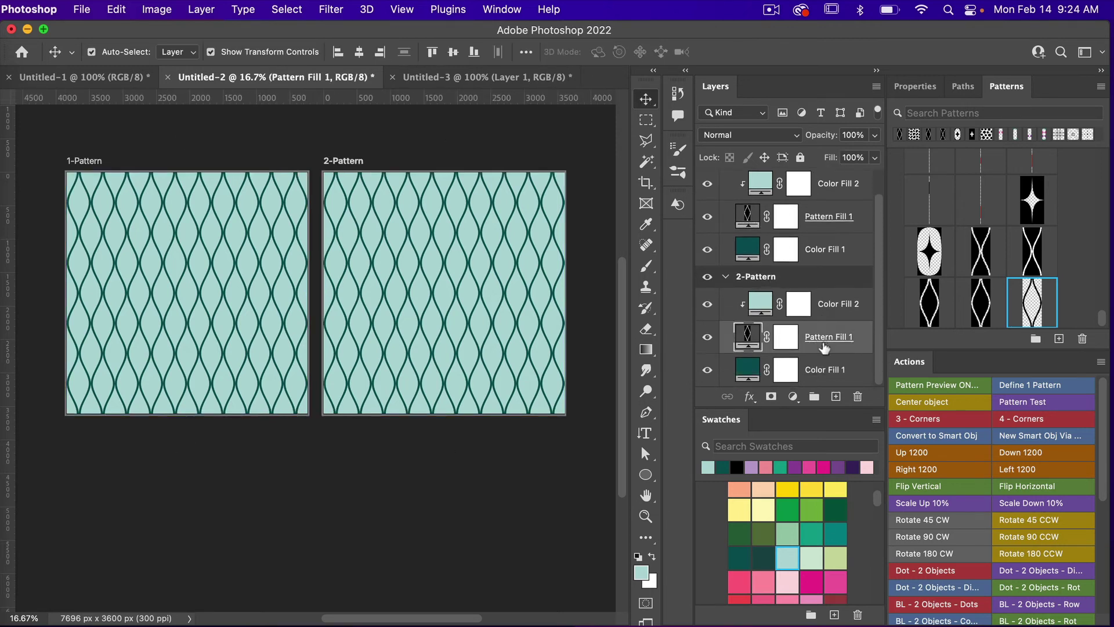
left_click(1033, 301)
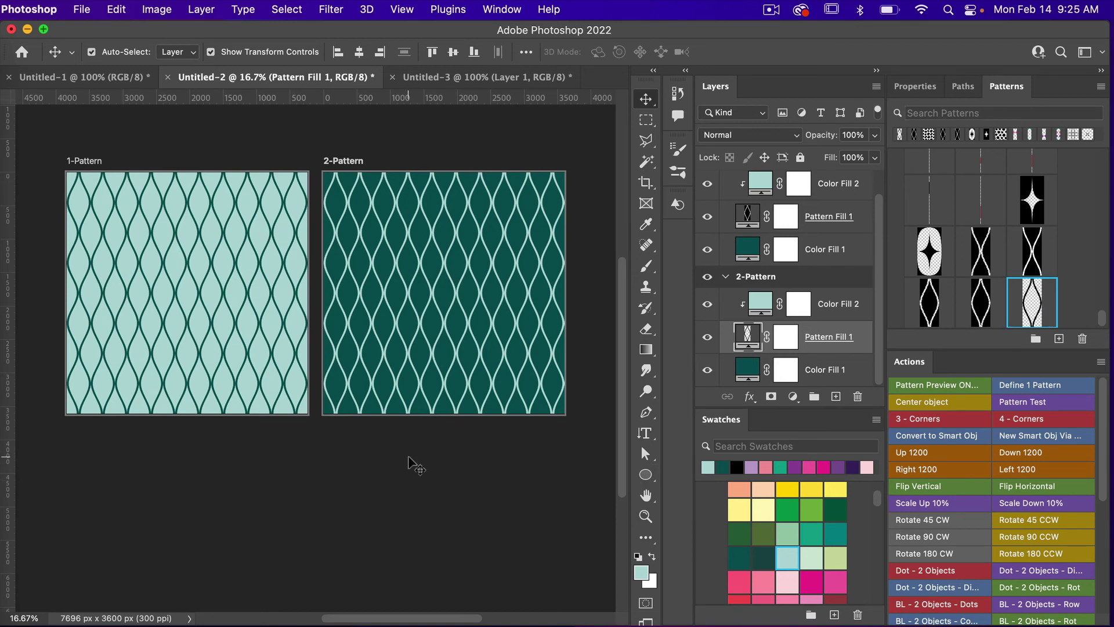
Open the Export As settings for the artboards and enter -trellis as the file name suffix.
left_click(83, 12)
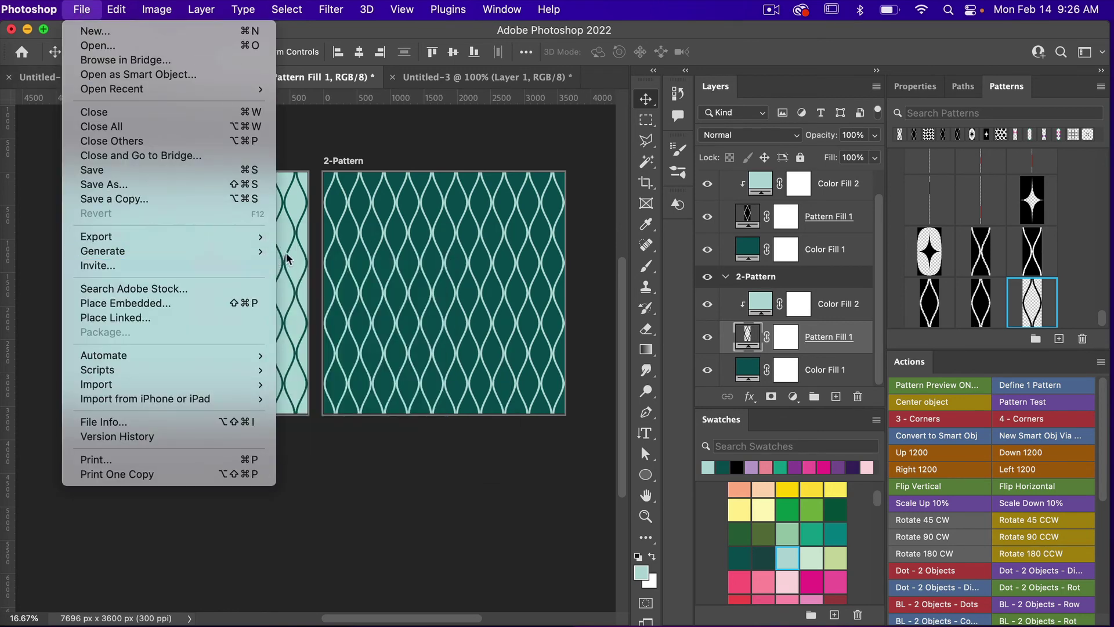
mouse_move(254, 238)
left_click(299, 252)
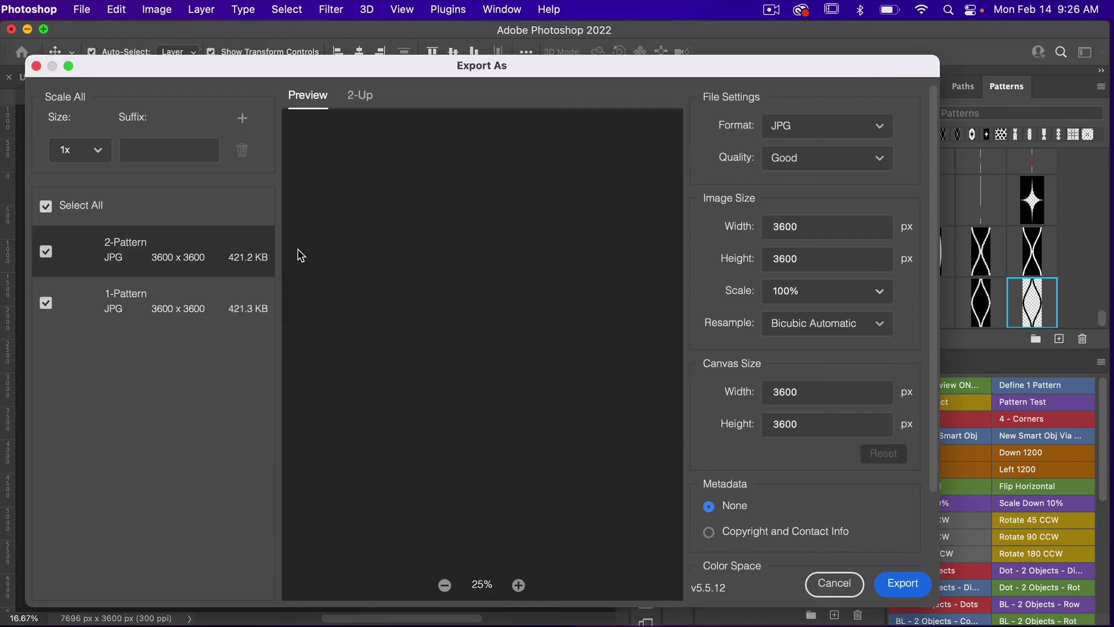
left_click(128, 151)
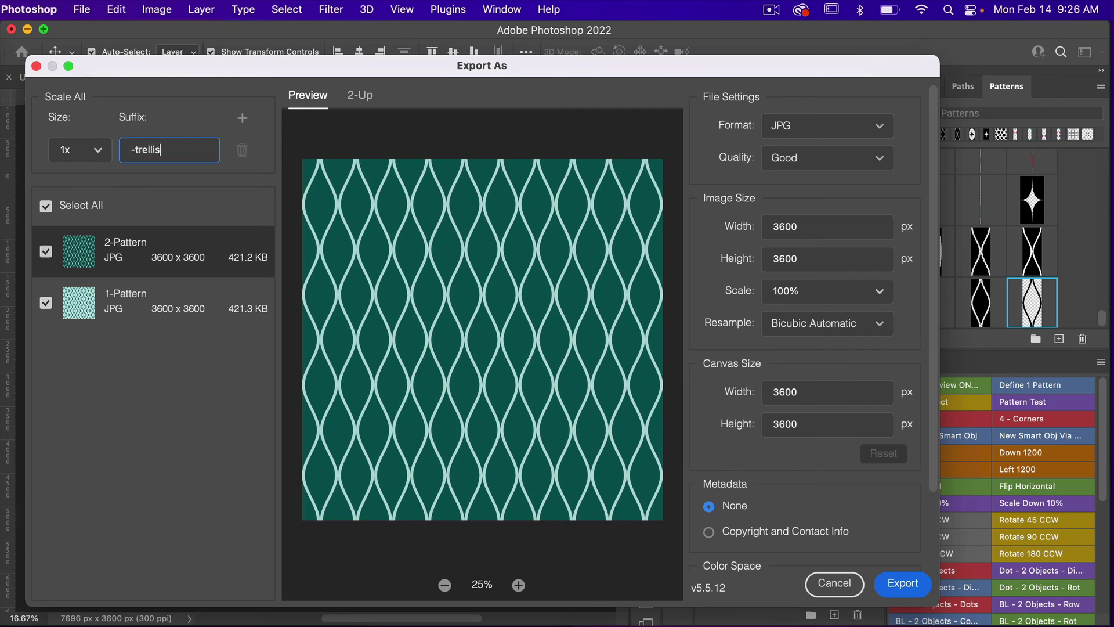
type("-trellis")
Select both artboards for export and set their format to JPG with Great quality.
left_click(186, 188)
left_click(177, 302, "shift")
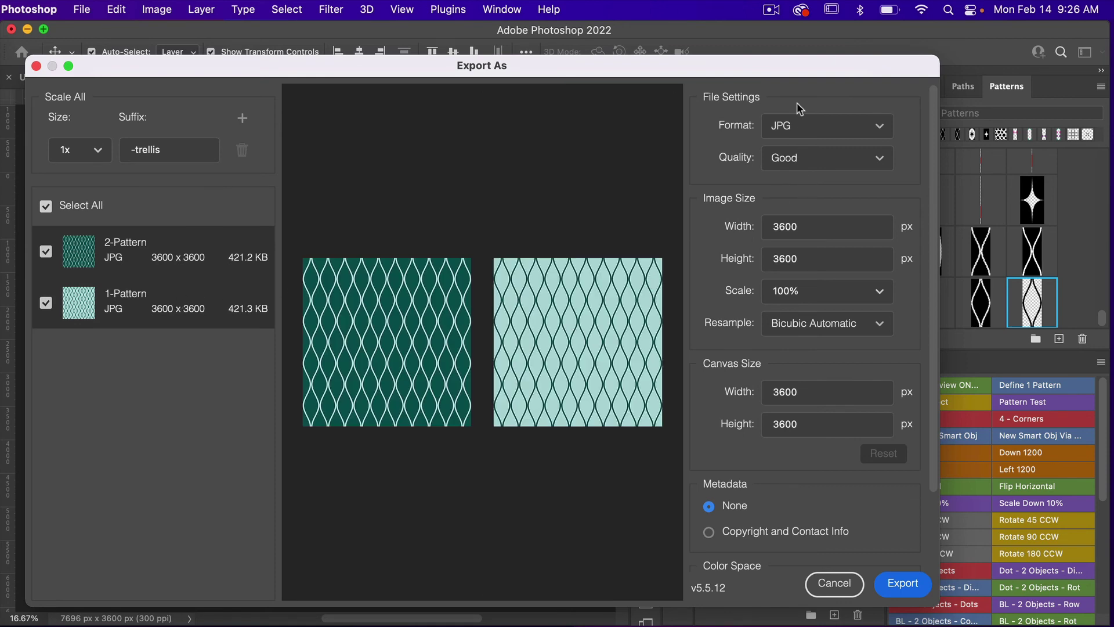
left_click(865, 133)
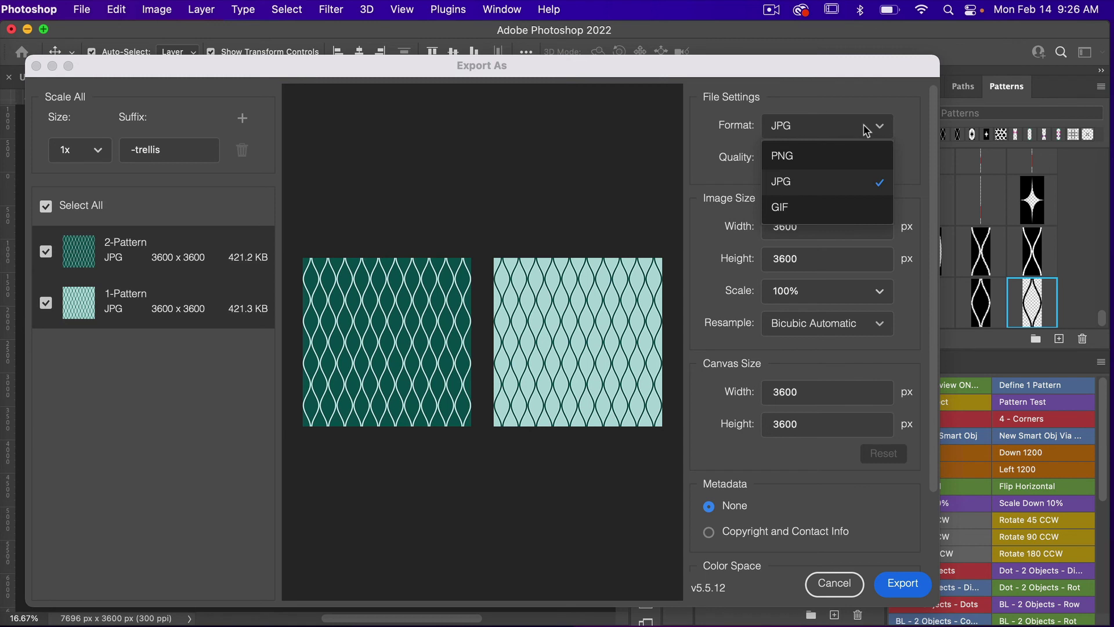
left_click(833, 187)
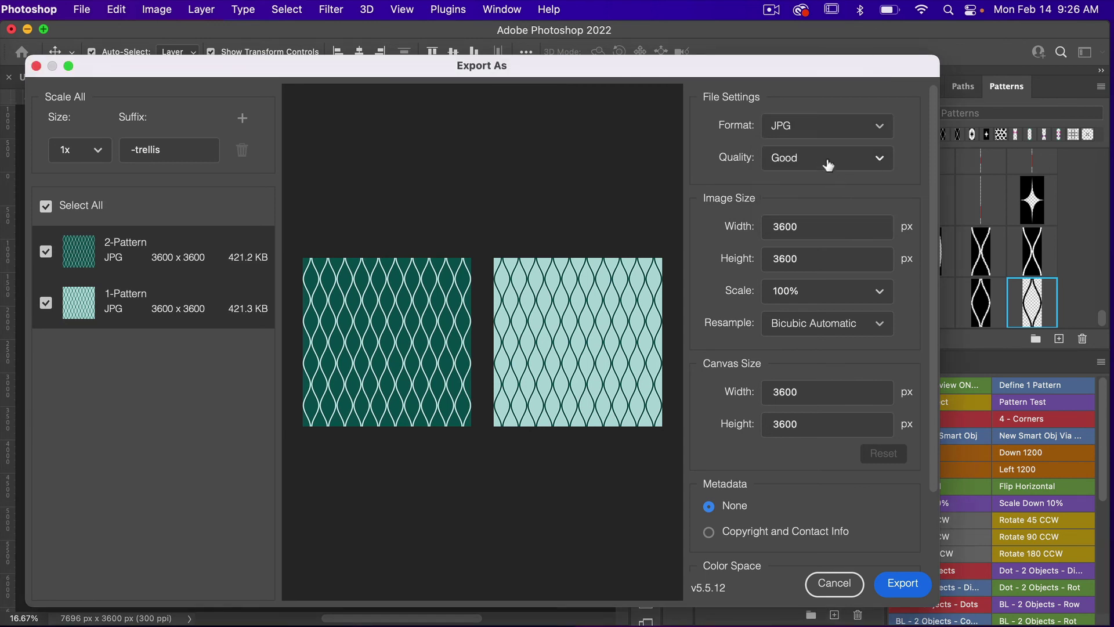
left_click(859, 163)
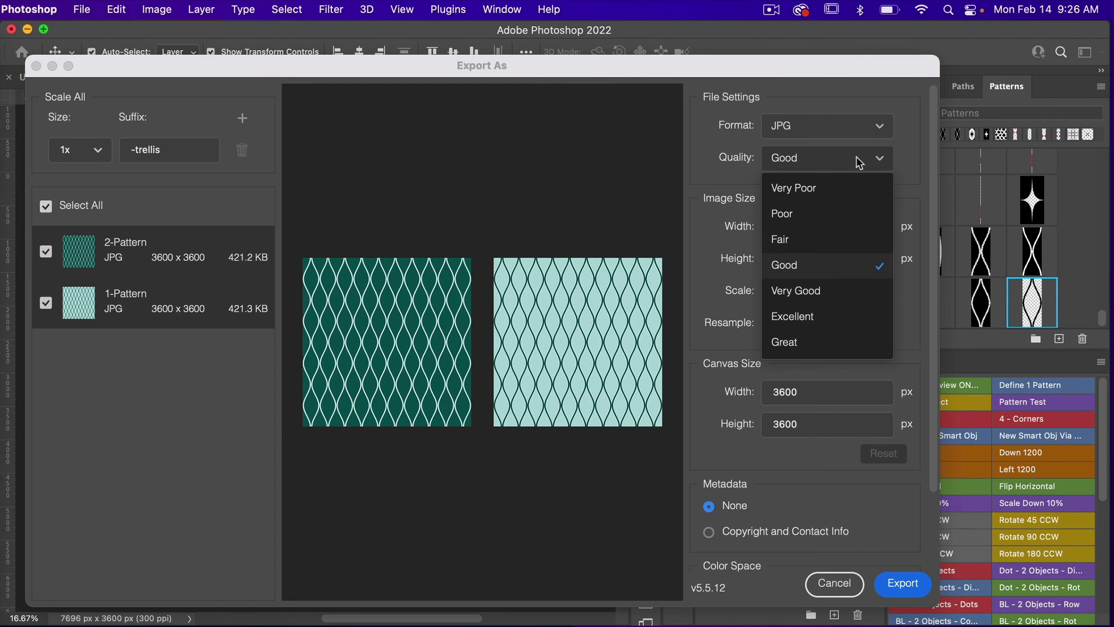
left_click(843, 339)
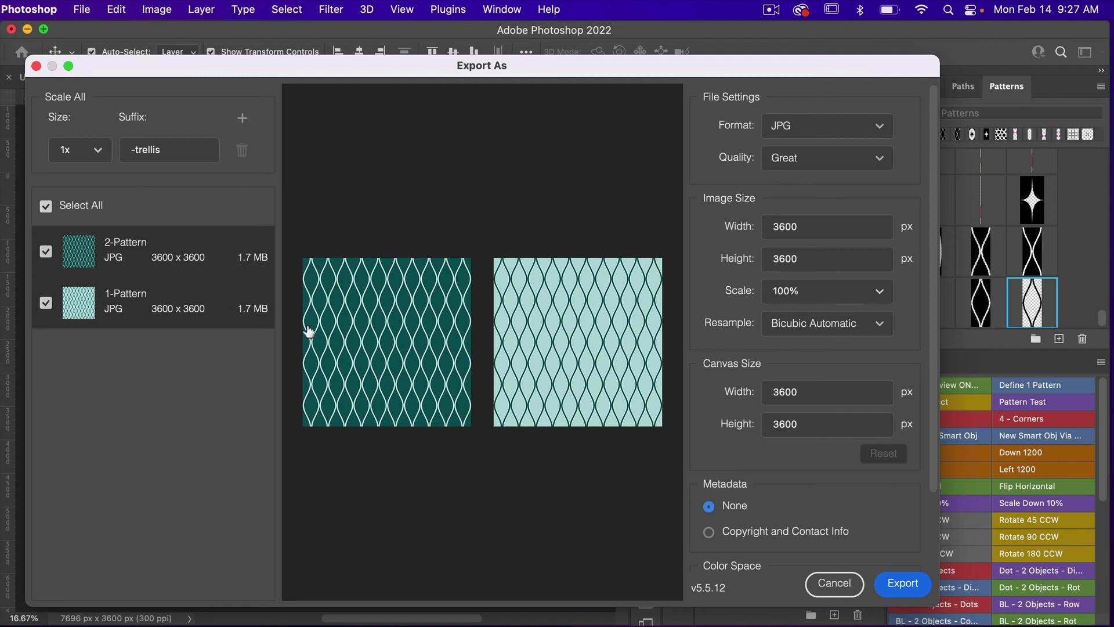
Export both artboards with the sRGB conversion and embedded colour profile options enabled.
scroll(907, 386, "down", 3)
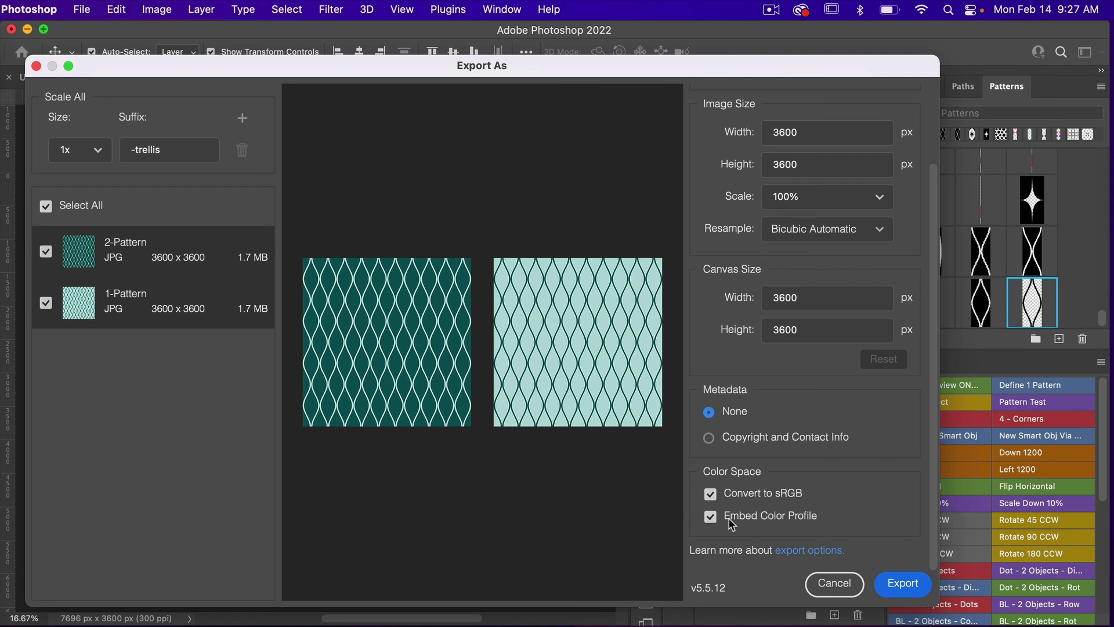
left_click(711, 518)
left_click(712, 517)
left_click(908, 582)
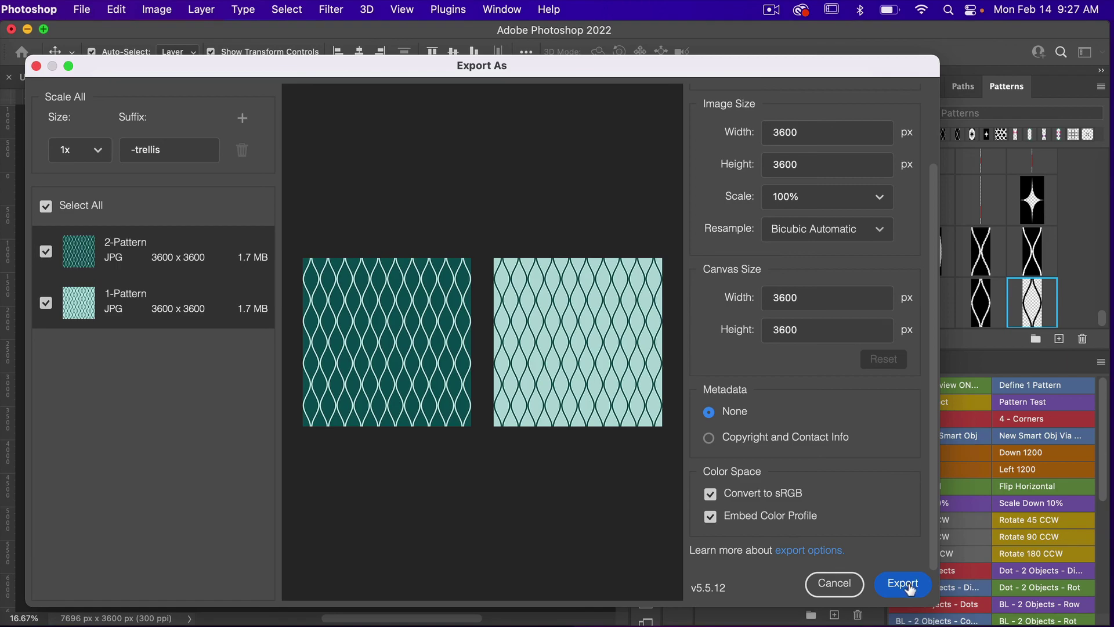